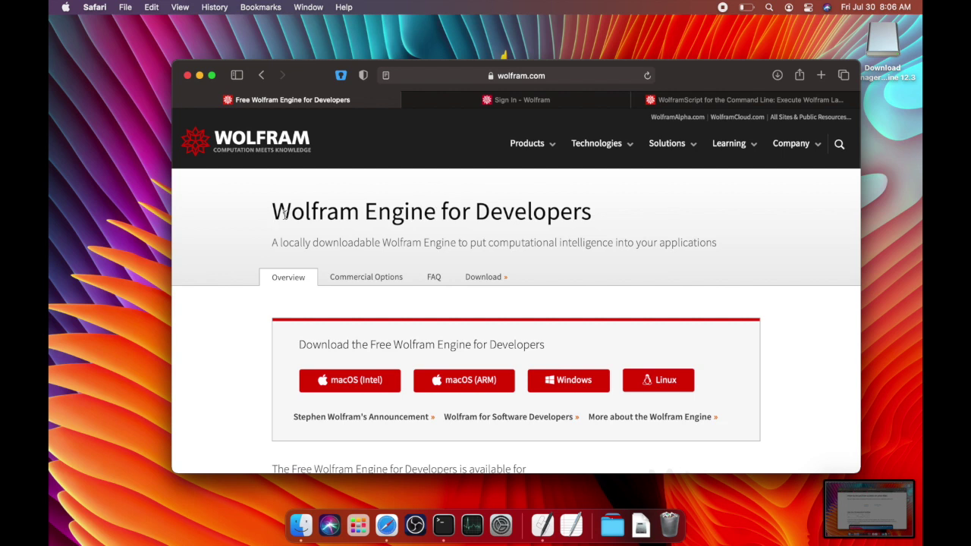
Check the Wolfram Engine page's full address and scroll through its content.
click(548, 75)
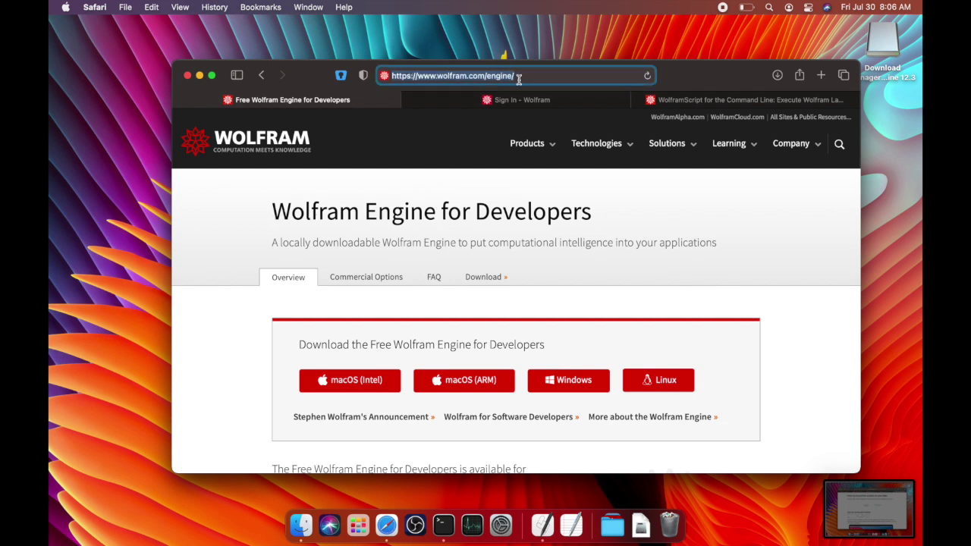
click(519, 76)
click(460, 220)
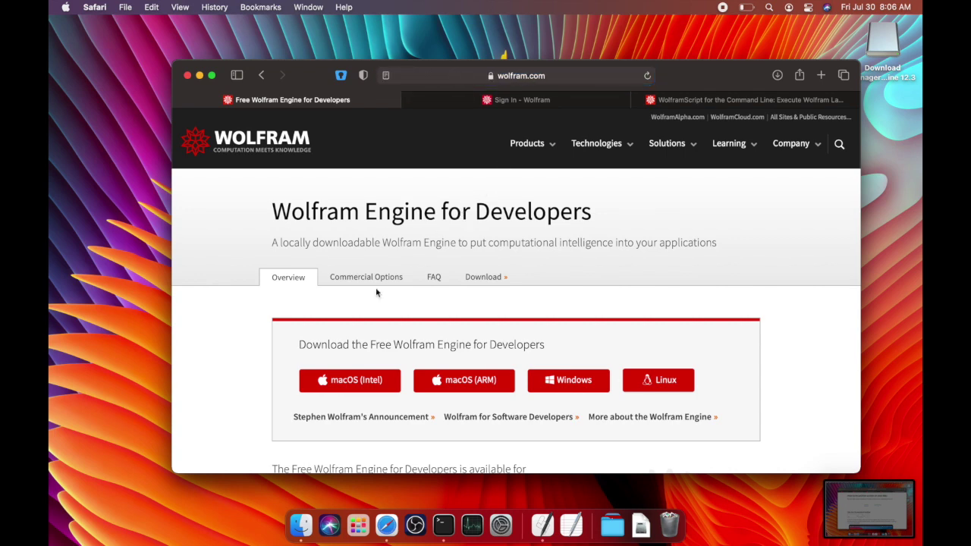
scroll(375, 288, down, 2)
scroll(374, 288, up, 2)
scroll(401, 336, down, 3)
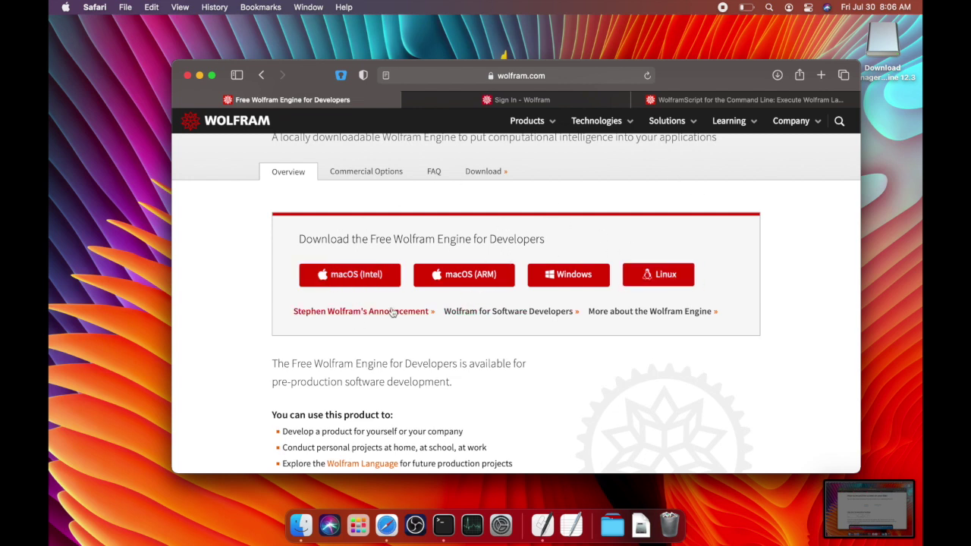
Show About This Mac with the Intel Core i5 processor, moved to the top-right beside the browser.
click(66, 7)
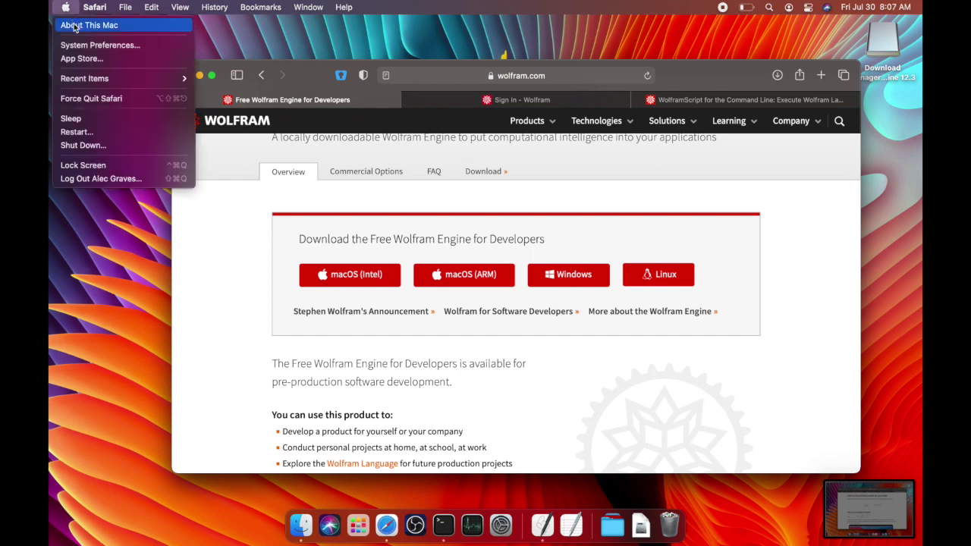
click(74, 25)
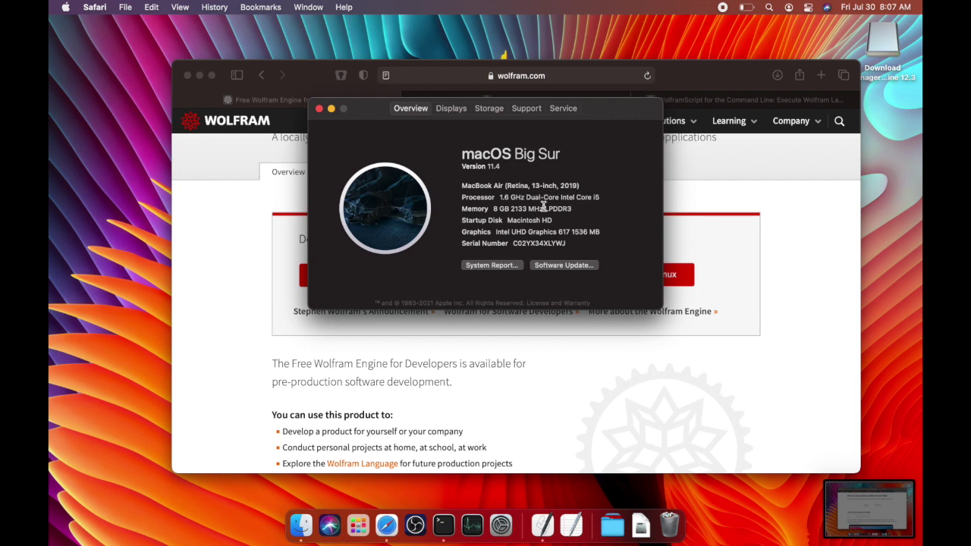
drag(560, 197, 577, 197)
click(561, 198)
drag(367, 115, 623, 45)
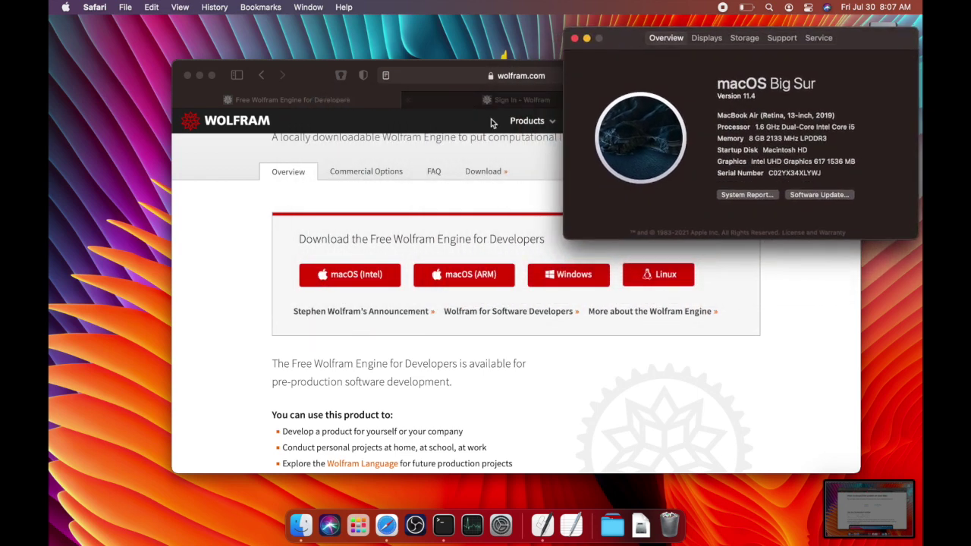
click(353, 280)
Download the macOS (Intel) Wolfram Engine installer and skip the disk image verification.
click(354, 279)
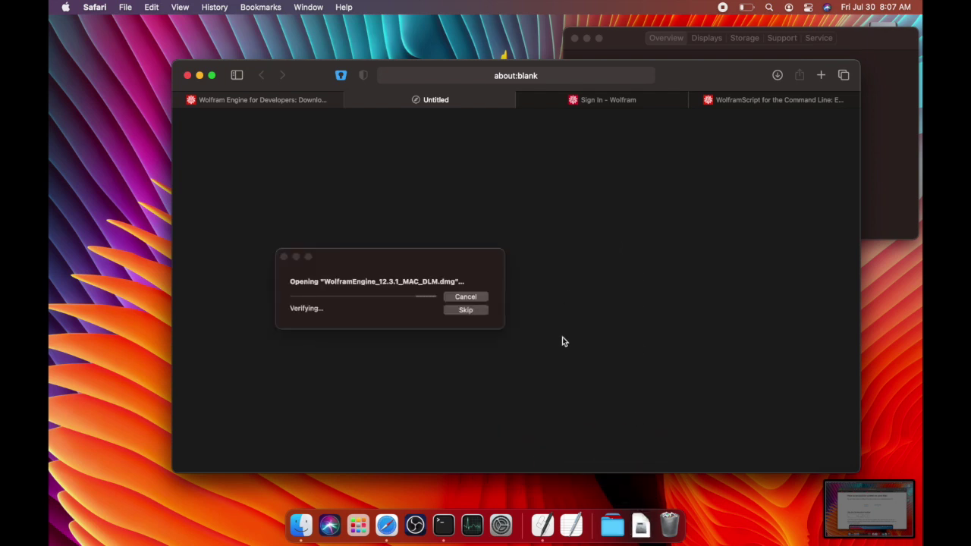
click(460, 312)
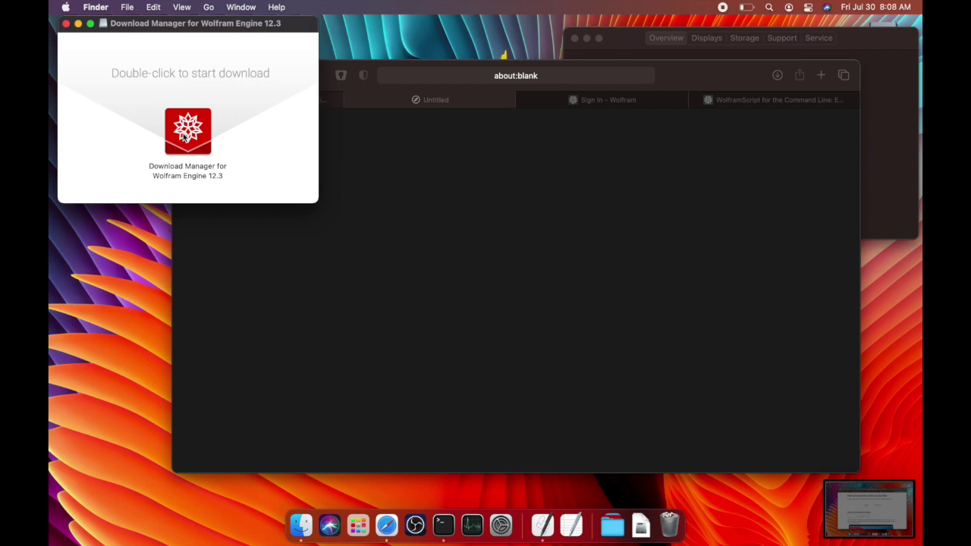
Launch Wolfram Download Manager, allow it, keep the Downloads destination, then return to Safari's thank-you page.
double_click(185, 135)
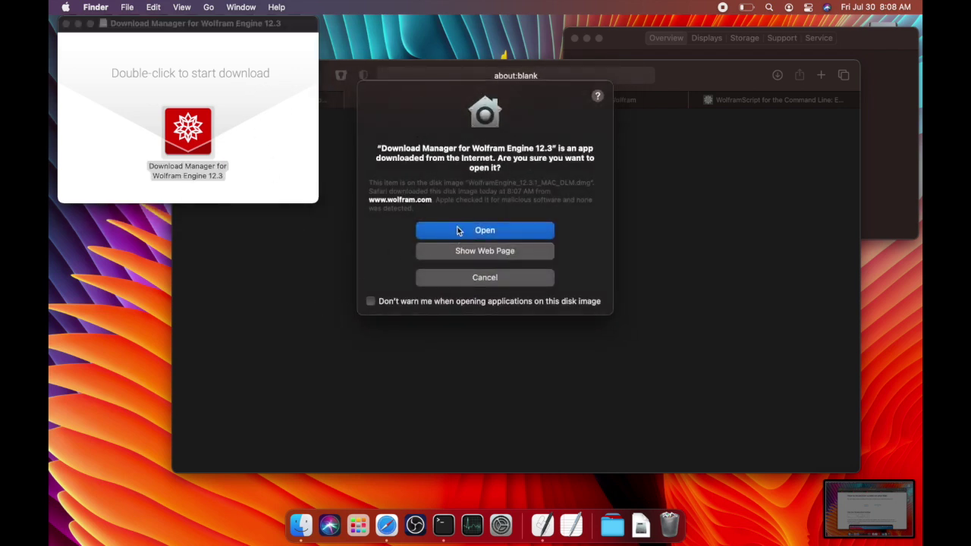
click(458, 230)
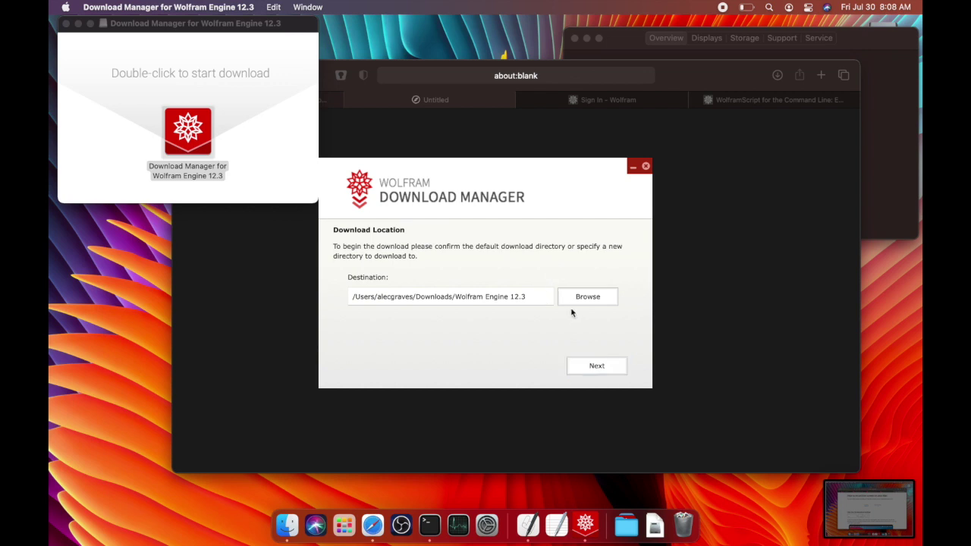
click(590, 367)
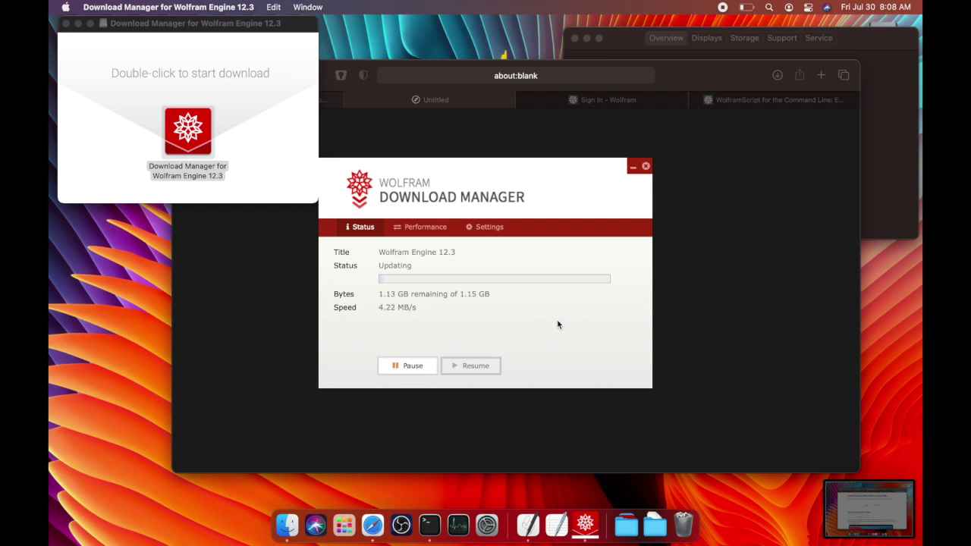
click(480, 133)
click(283, 101)
Open the Get your license sign-in page, close the Untitled tab, and return to the thank-you page.
scroll(461, 264, down, 5)
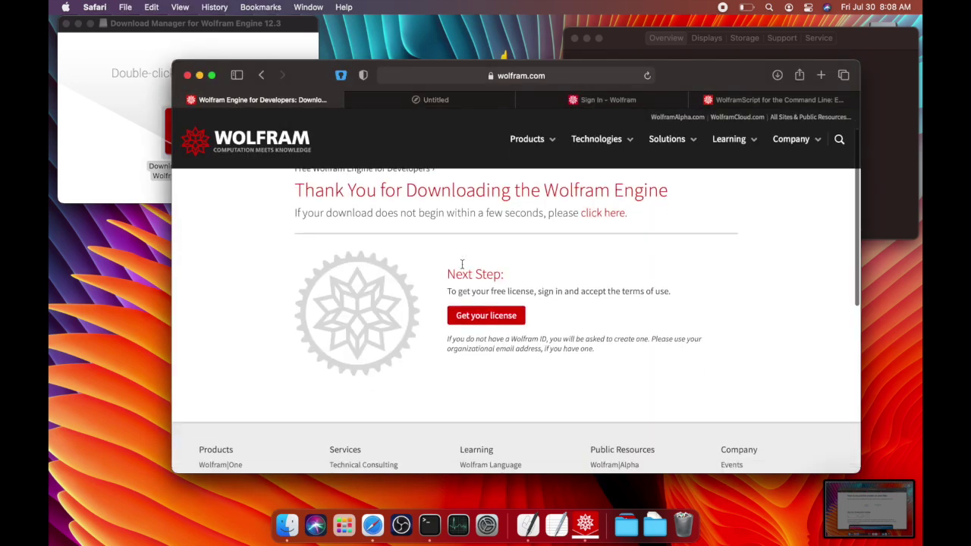
scroll(461, 264, up, 5)
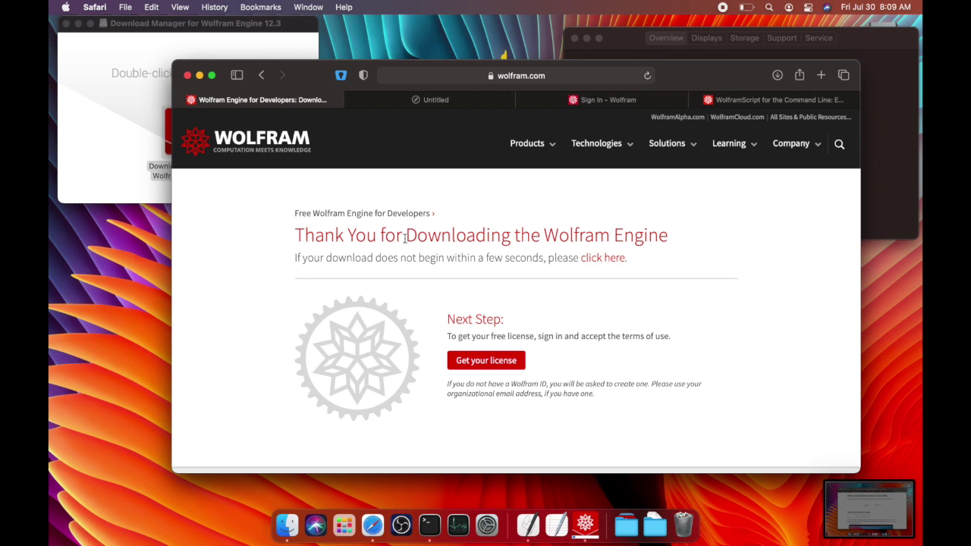
click(493, 365)
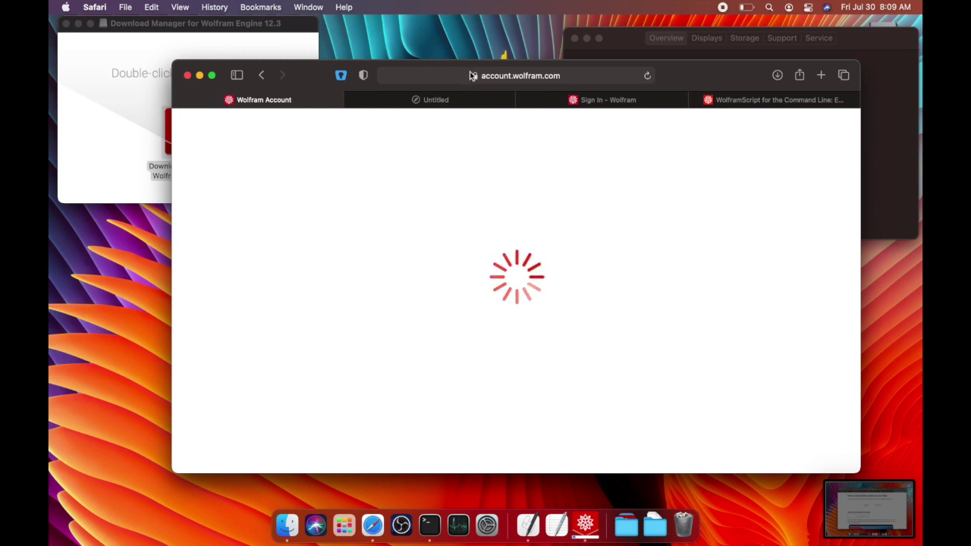
click(351, 100)
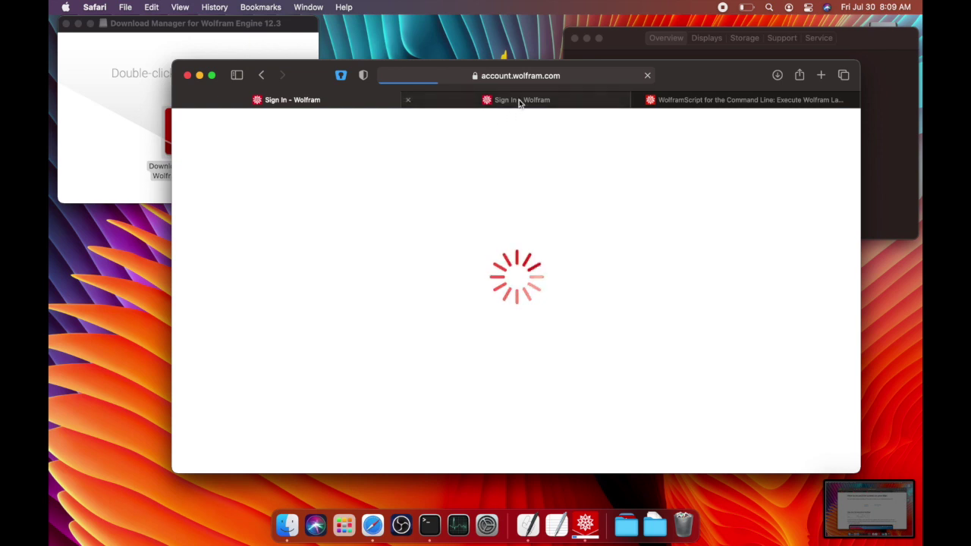
mouse_move(515, 109)
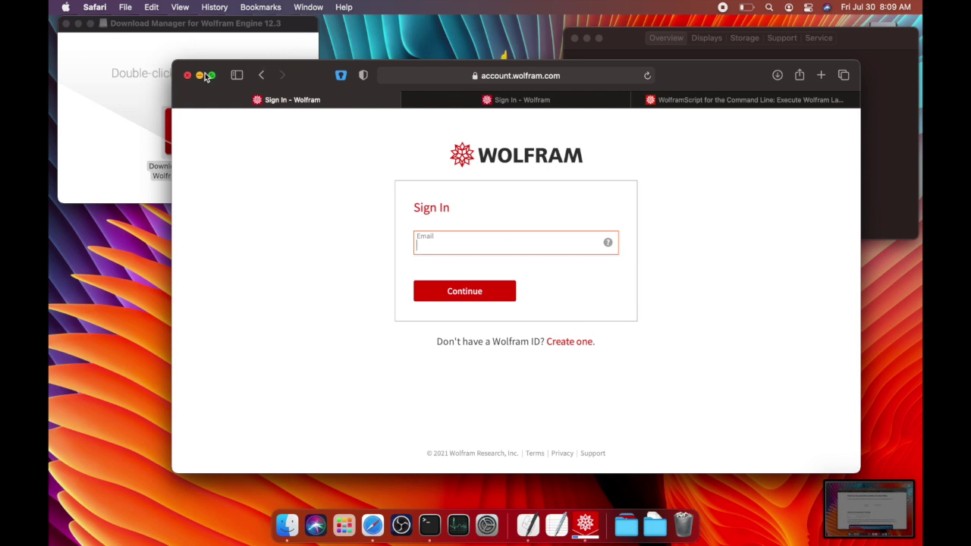
click(260, 75)
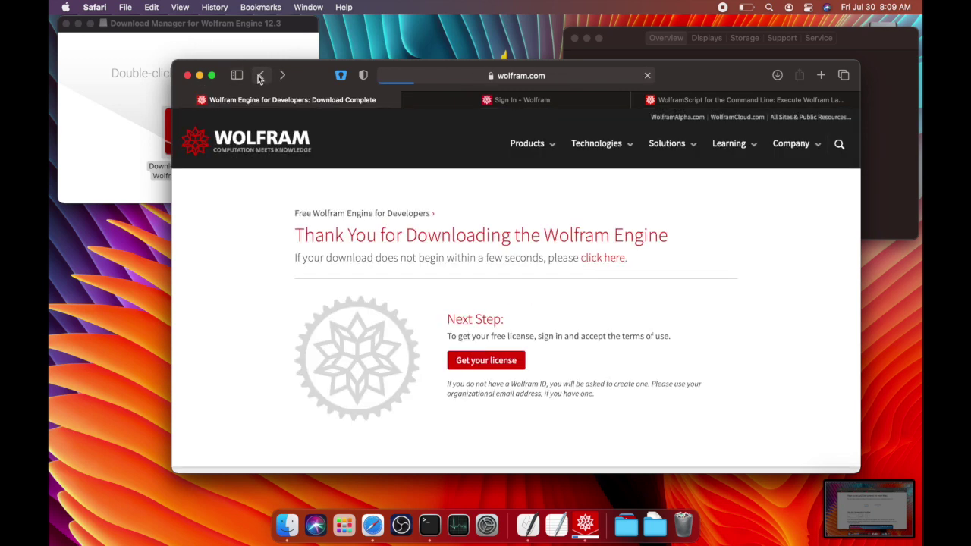
Return to Wolfram Engine for Developers and review the 'You can use this product to' bullets.
click(260, 76)
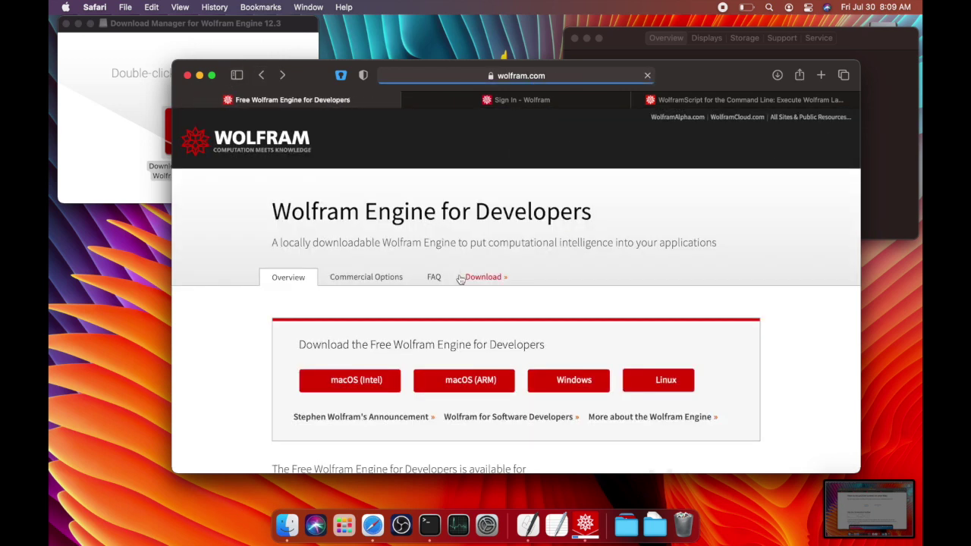
scroll(460, 279, down, 5)
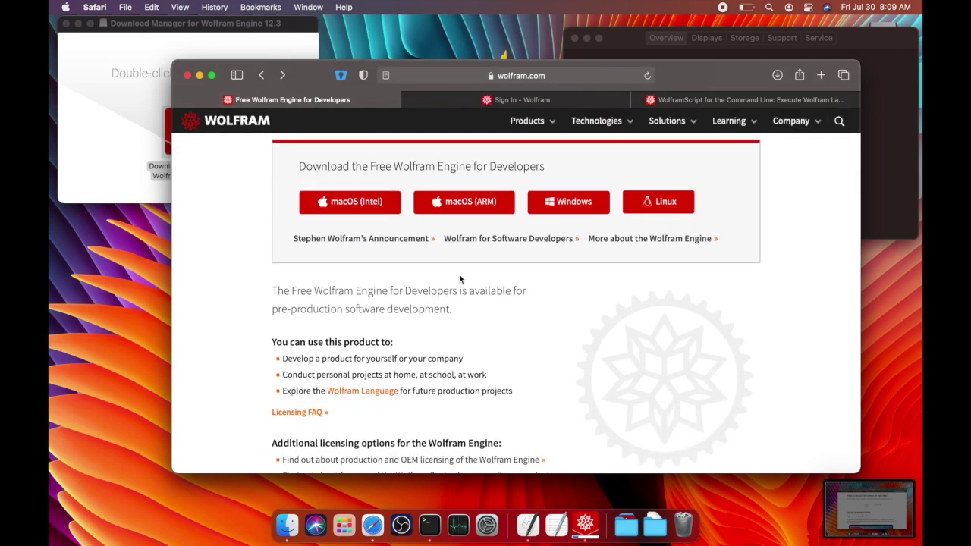
scroll(430, 301, down, 3)
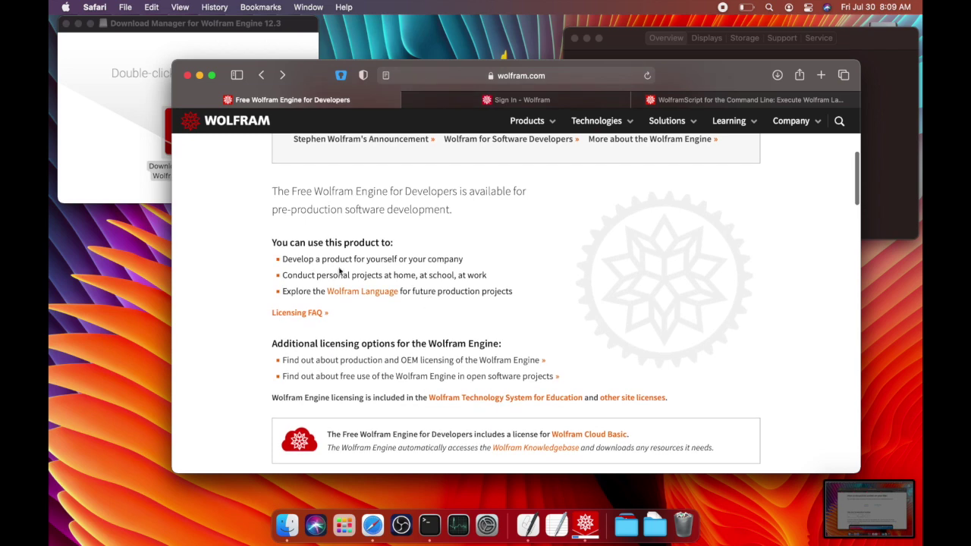
drag(282, 259, 474, 260)
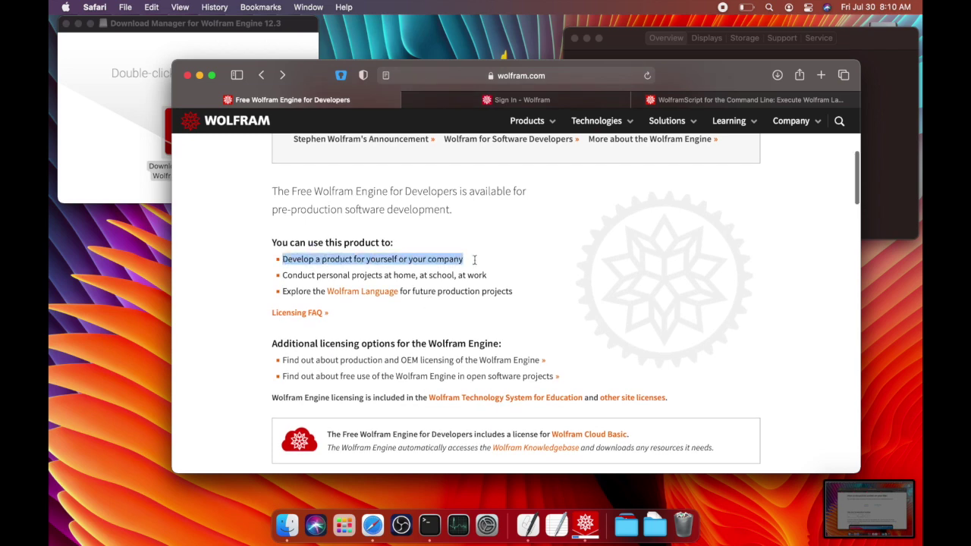
scroll(472, 259, up, 2)
scroll(409, 281, down, 1)
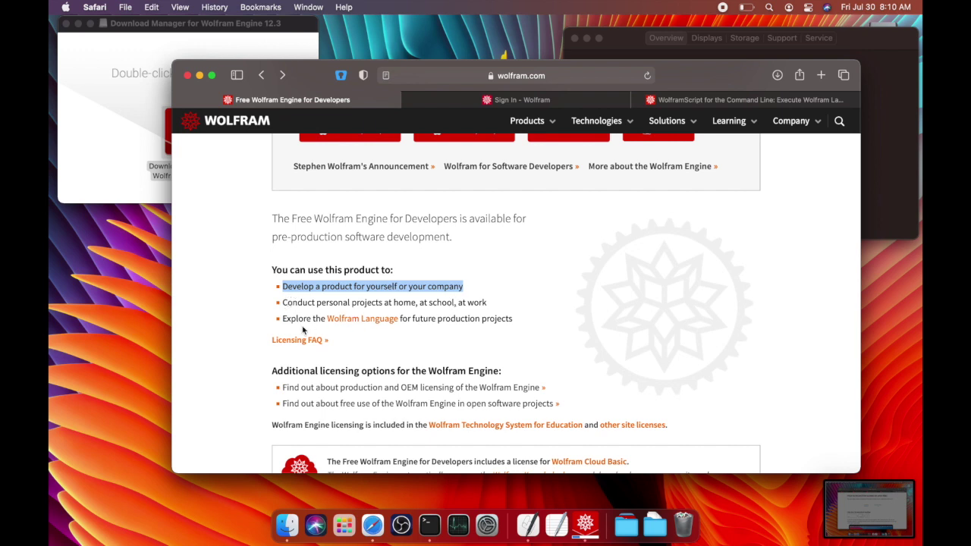
drag(287, 322, 527, 321)
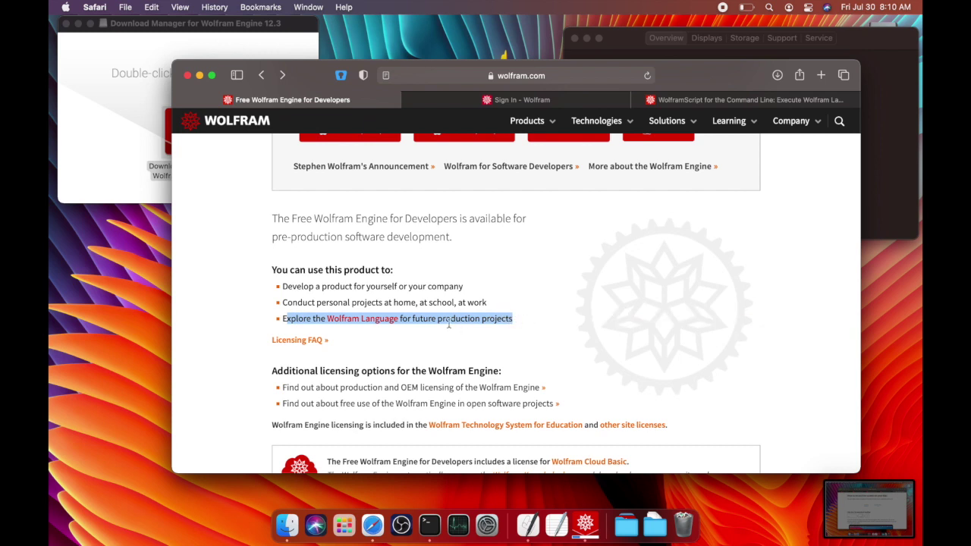
click(434, 282)
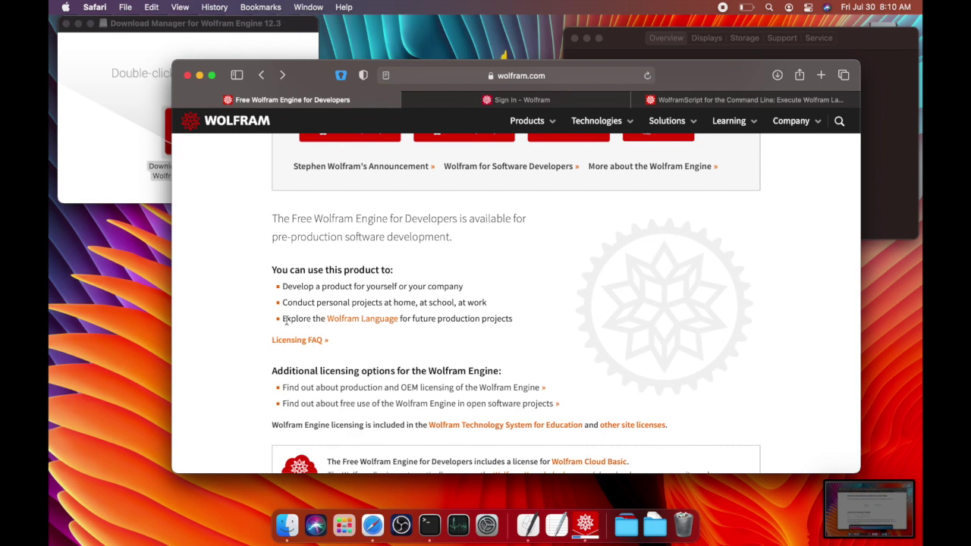
drag(282, 319, 520, 318)
click(520, 318)
Scroll through the Free Wolfram Engine for Developers page and its platform downloads.
scroll(521, 320, down, 5)
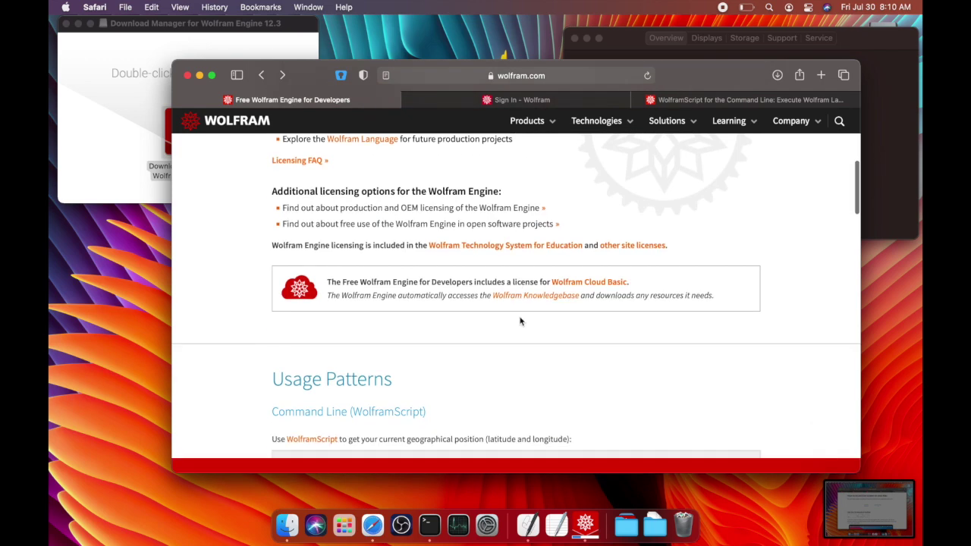
scroll(520, 322, up, 2)
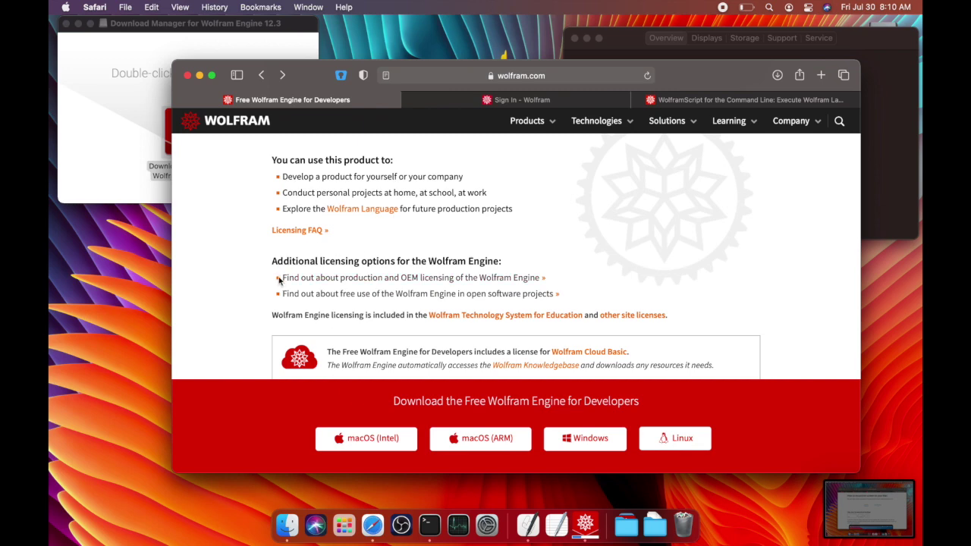
scroll(402, 300, up, 5)
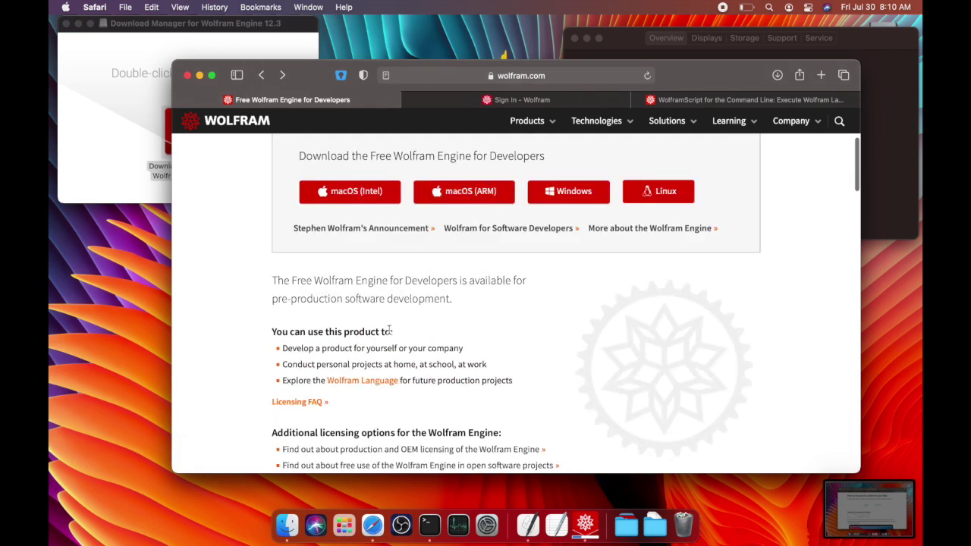
scroll(389, 330, down, 4)
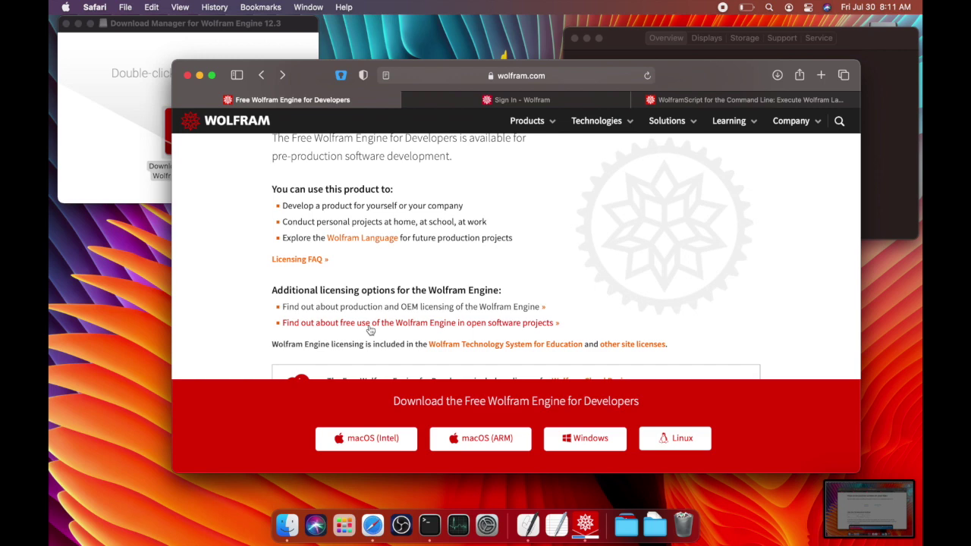
scroll(371, 329, up, 3)
scroll(370, 329, down, 5)
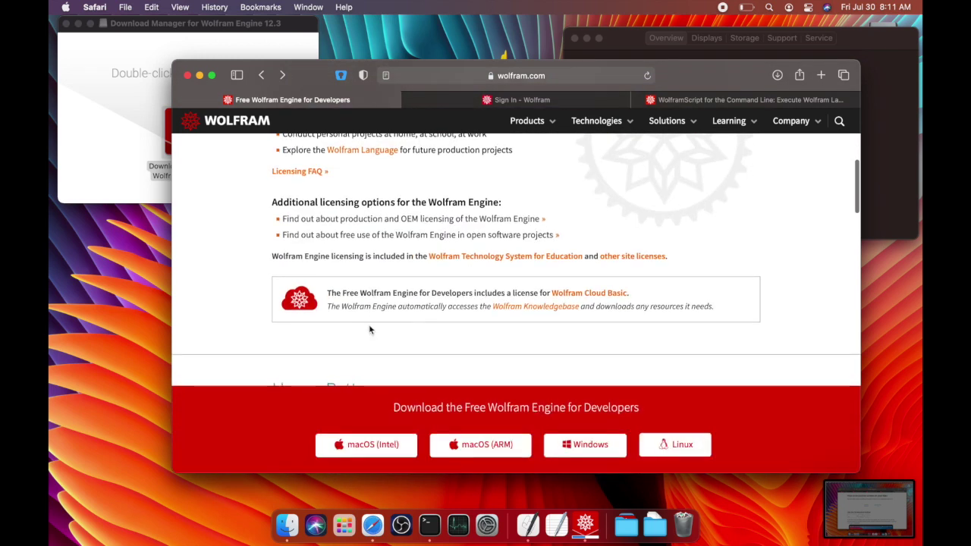
scroll(370, 329, up, 5)
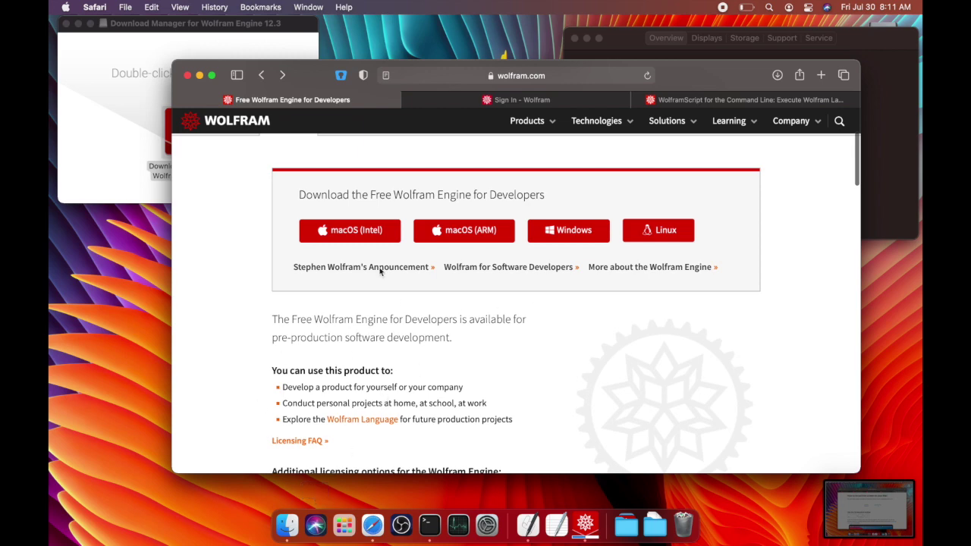
click(723, 98)
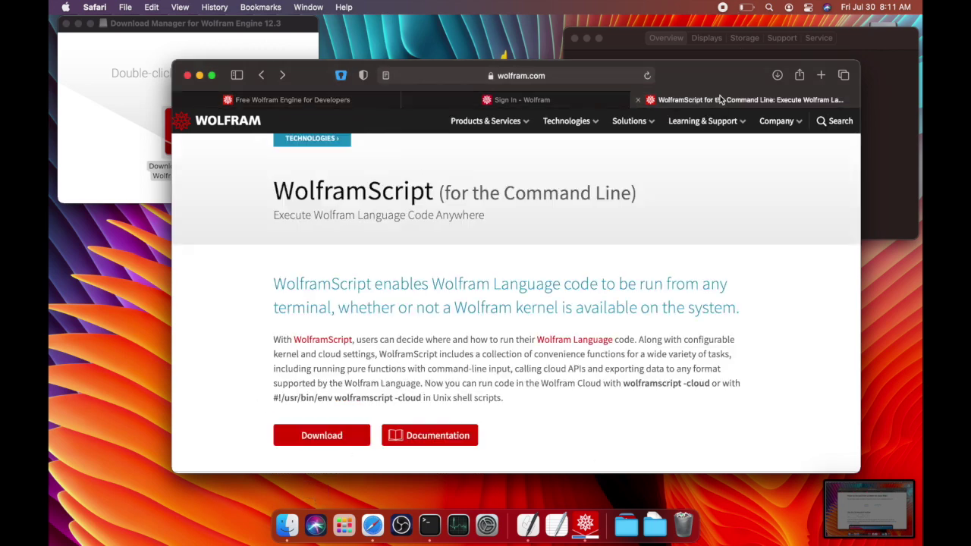
scroll(531, 227, down, 1)
scroll(425, 273, up, 2)
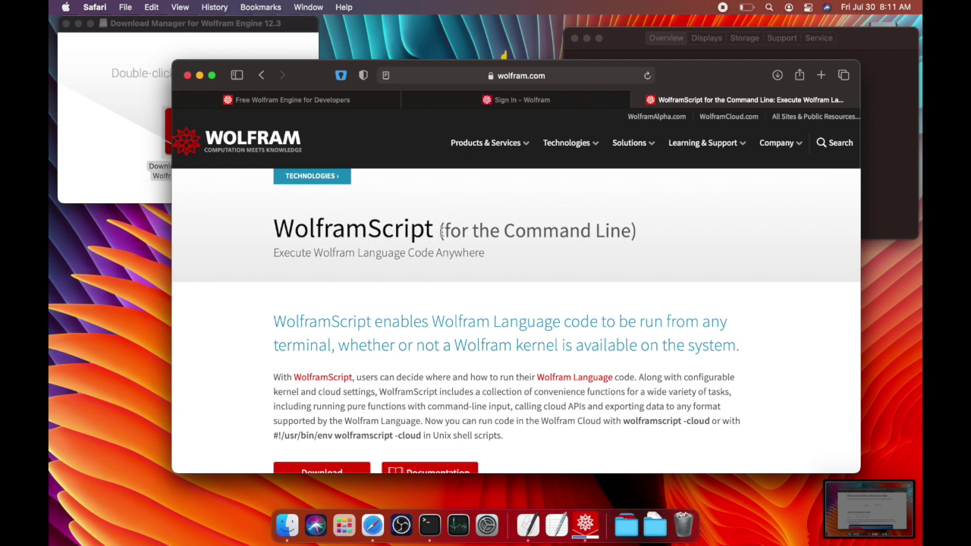
drag(439, 232, 636, 233)
click(635, 236)
scroll(636, 235, down, 5)
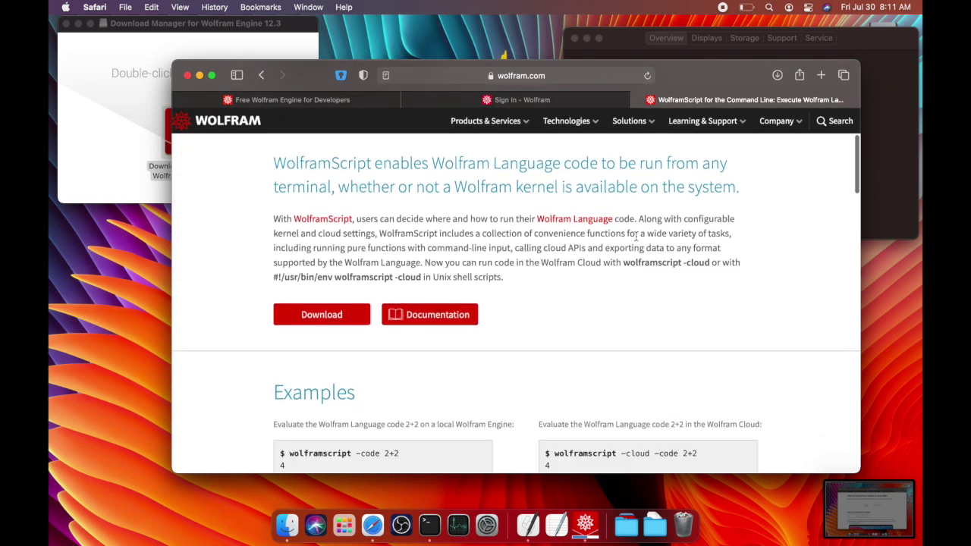
scroll(635, 236, up, 5)
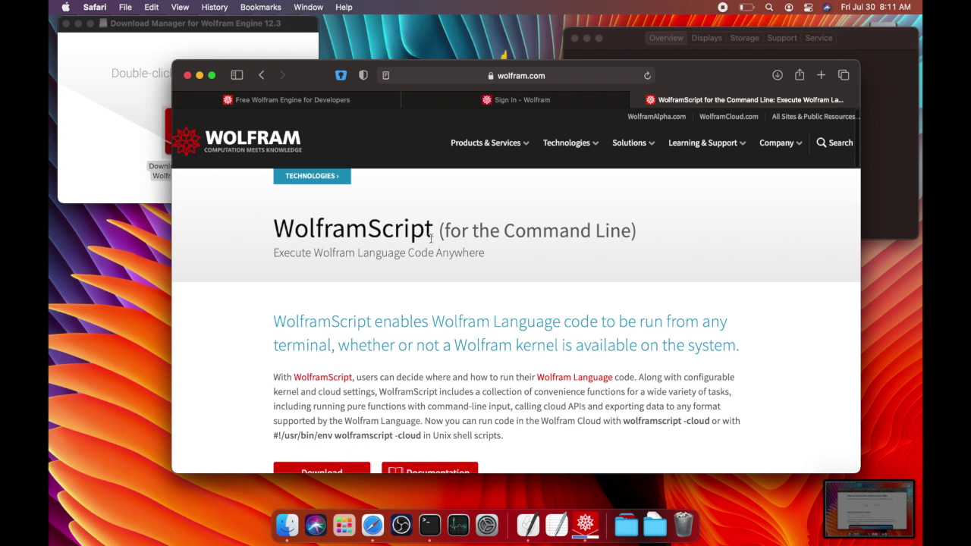
drag(438, 231, 652, 240)
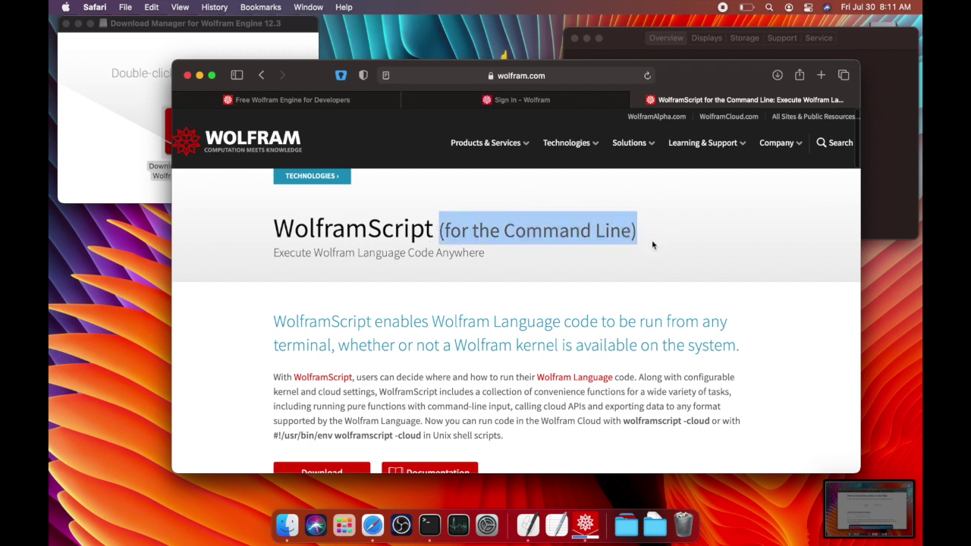
click(652, 245)
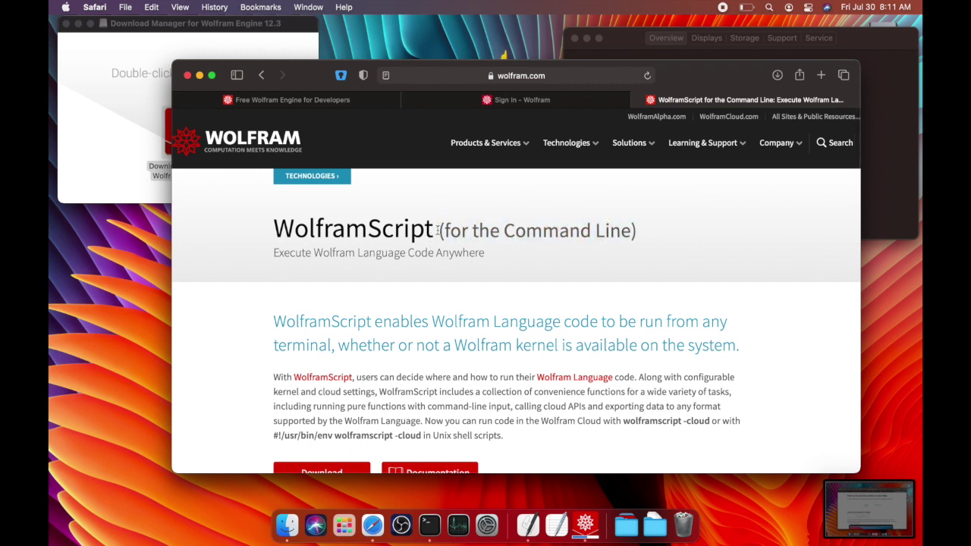
drag(437, 229, 682, 223)
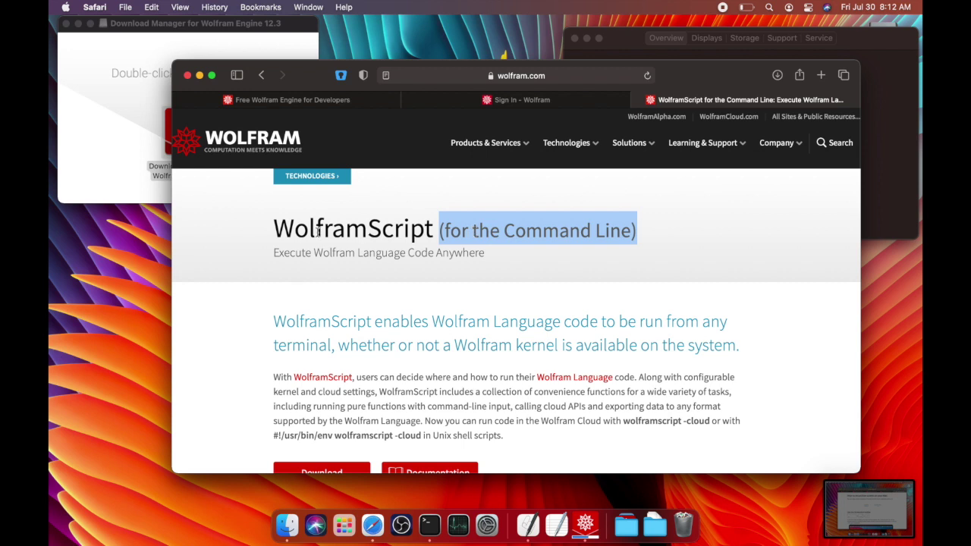
drag(275, 230, 434, 232)
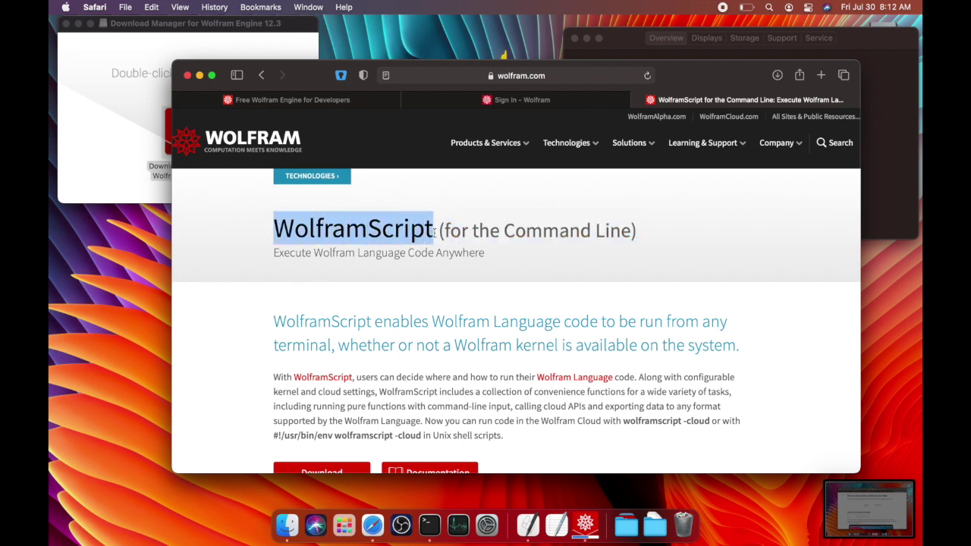
scroll(359, 303, down, 3)
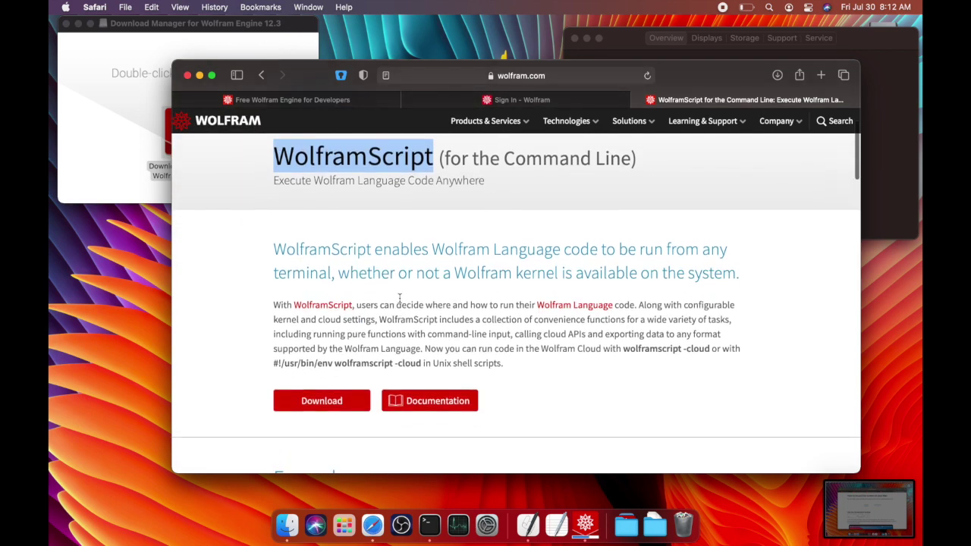
scroll(400, 299, up, 1)
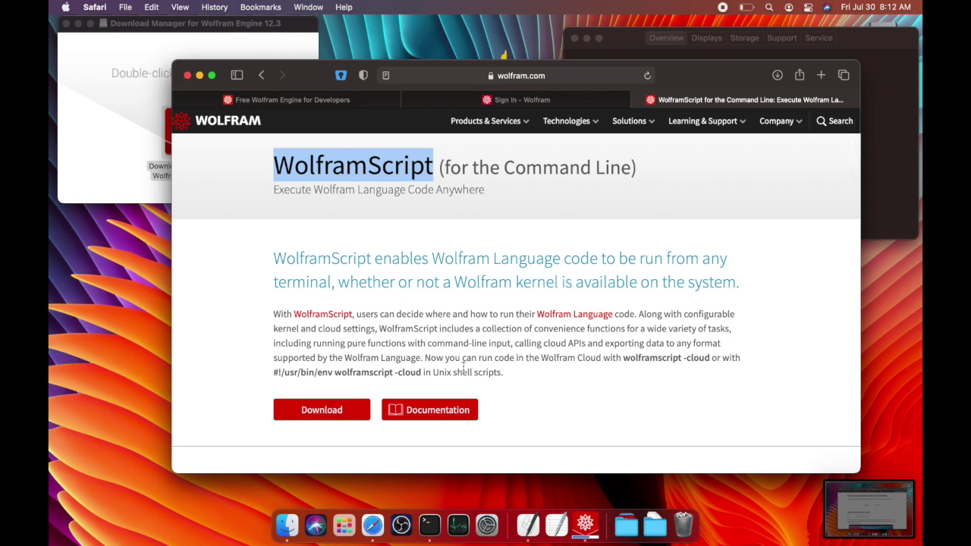
scroll(462, 327, up, 5)
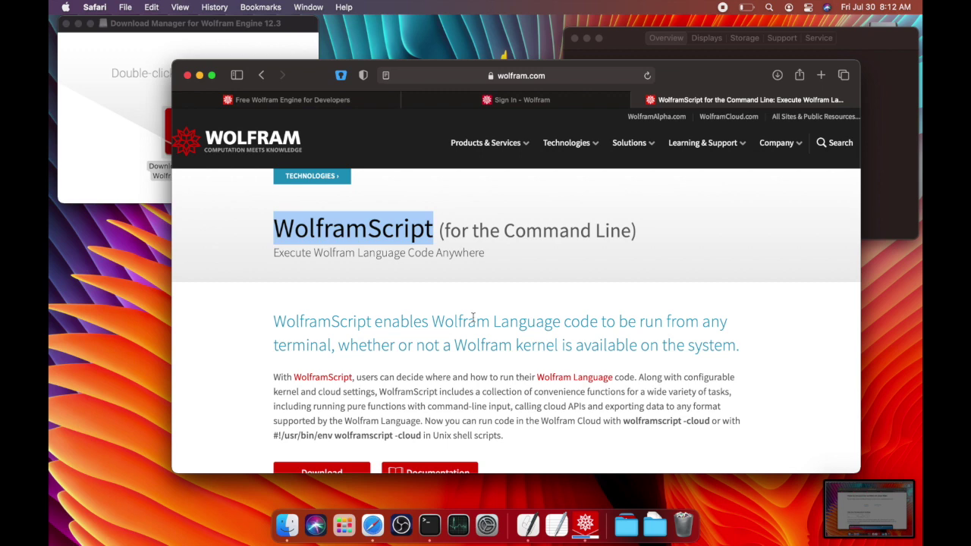
scroll(472, 317, down, 3)
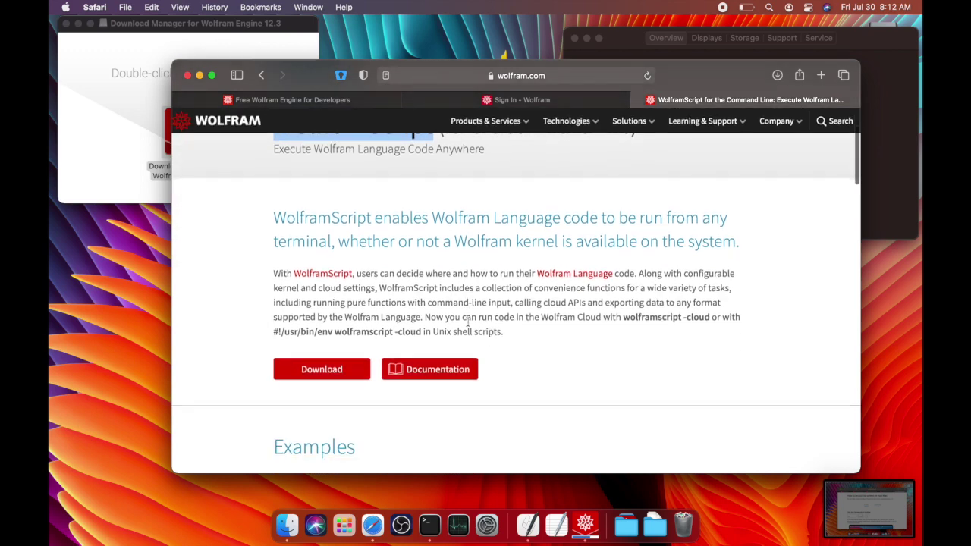
scroll(468, 324, up, 3)
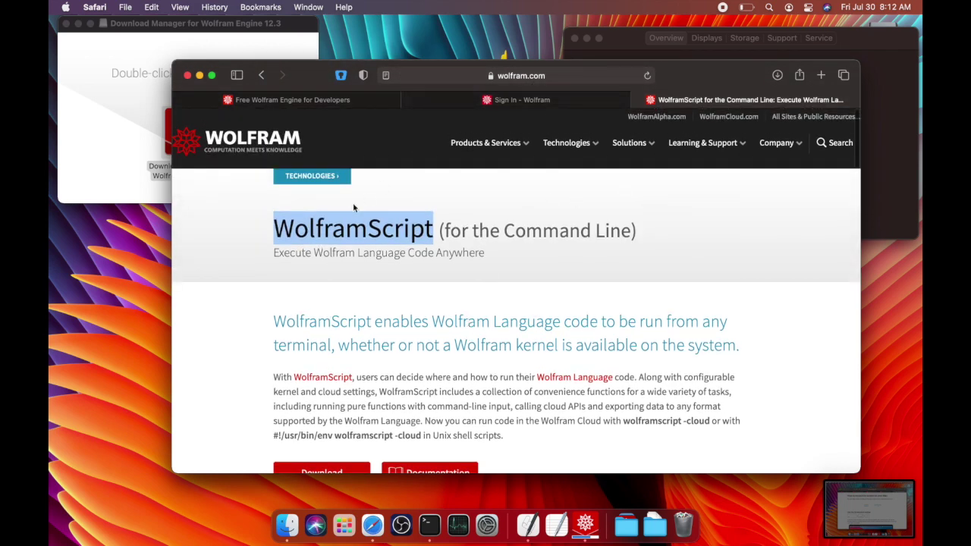
click(342, 230)
scroll(419, 199, down, 3)
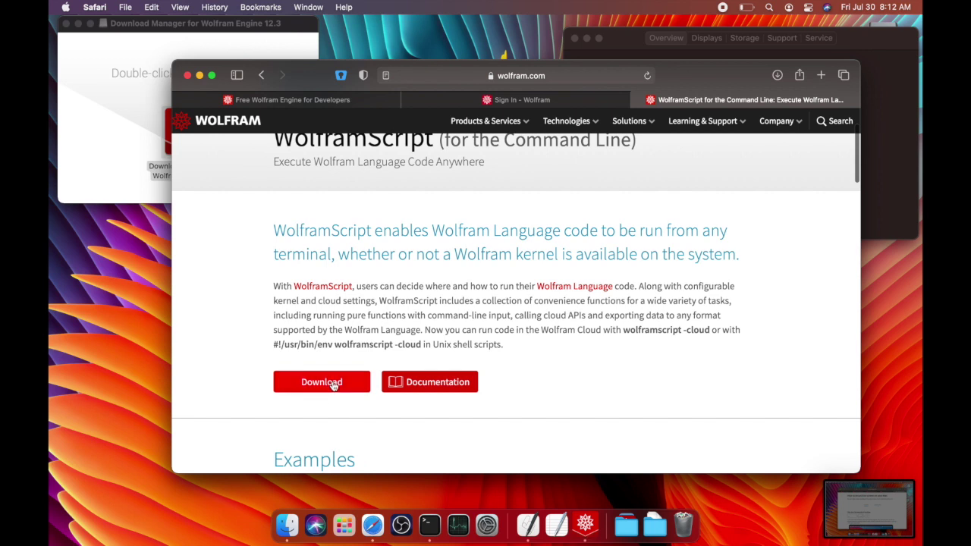
Request the WolframScript download, move the Download Manager aside, and close the Safari window.
click(332, 384)
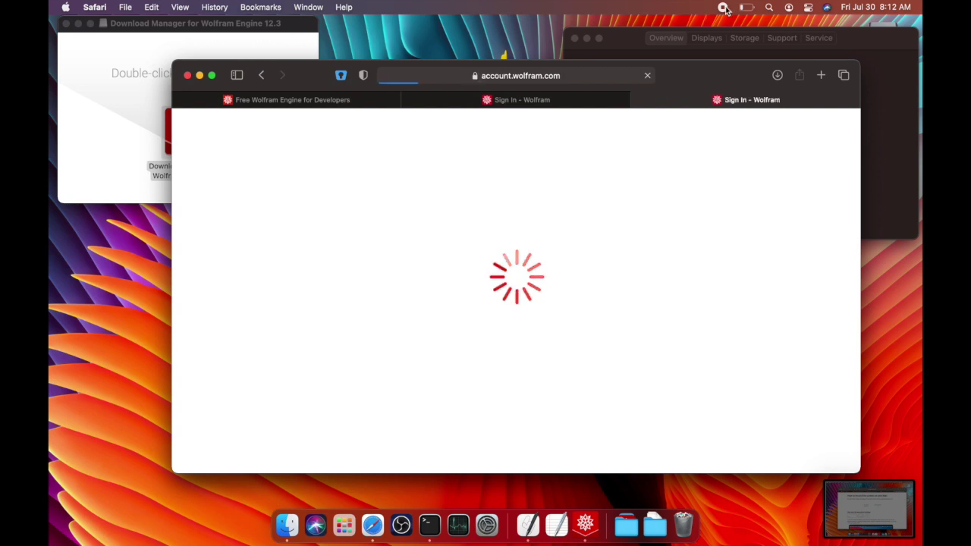
drag(511, 184, 534, 182)
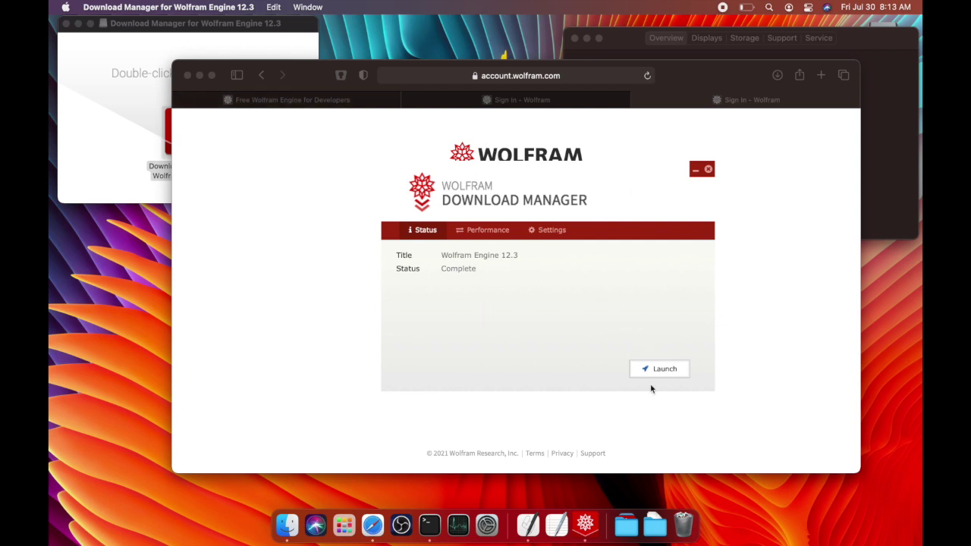
click(319, 208)
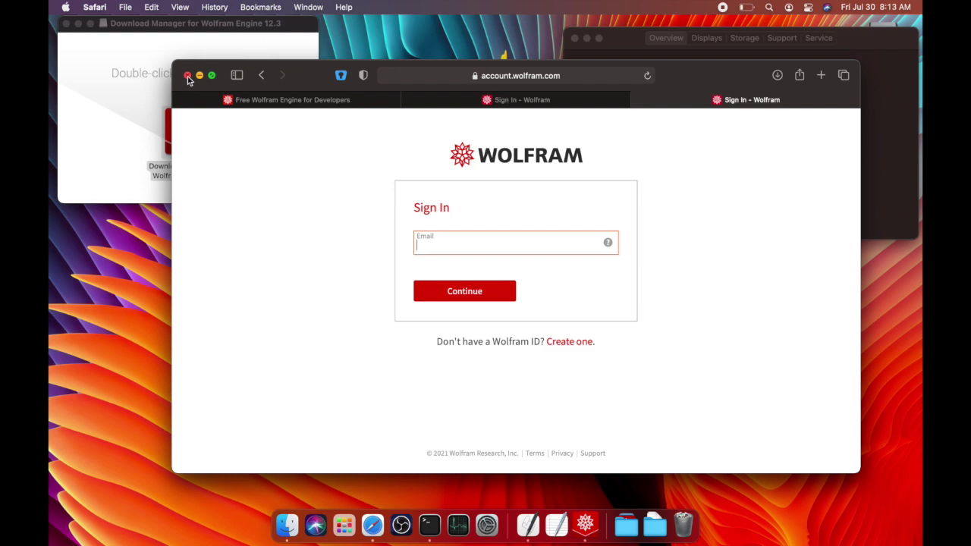
click(187, 76)
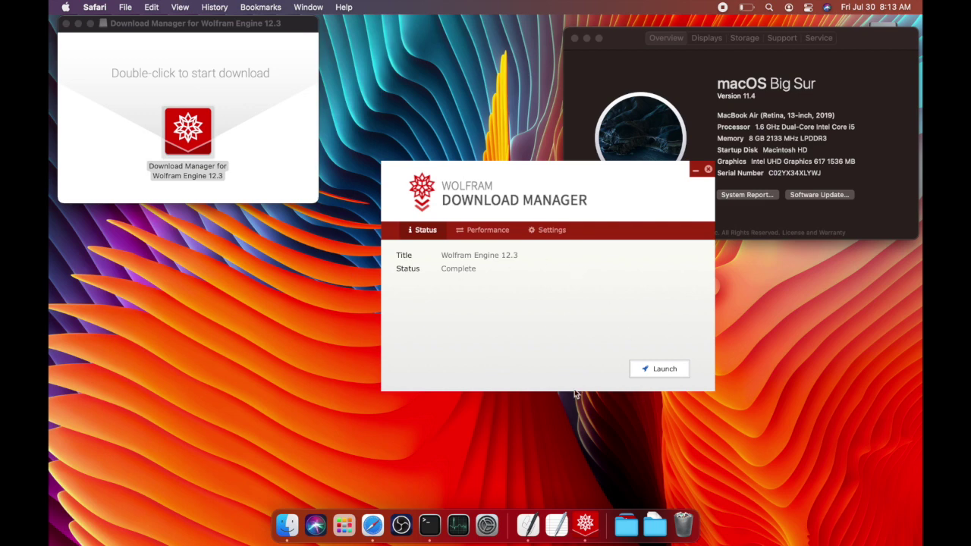
Close About This Mac, open the Wolfram Engine 12.3 disk image, and drag Wolfram Engine into Applications.
drag(545, 175, 541, 177)
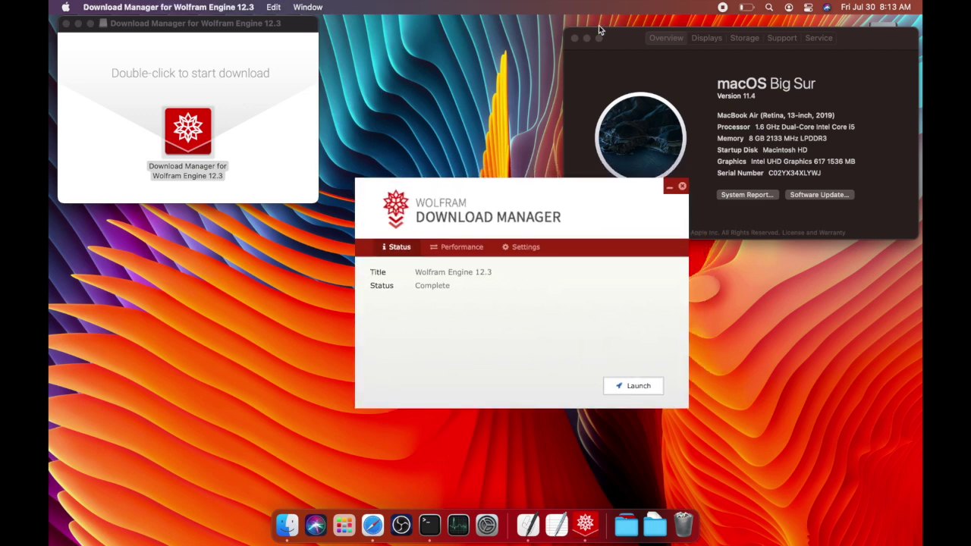
click(575, 38)
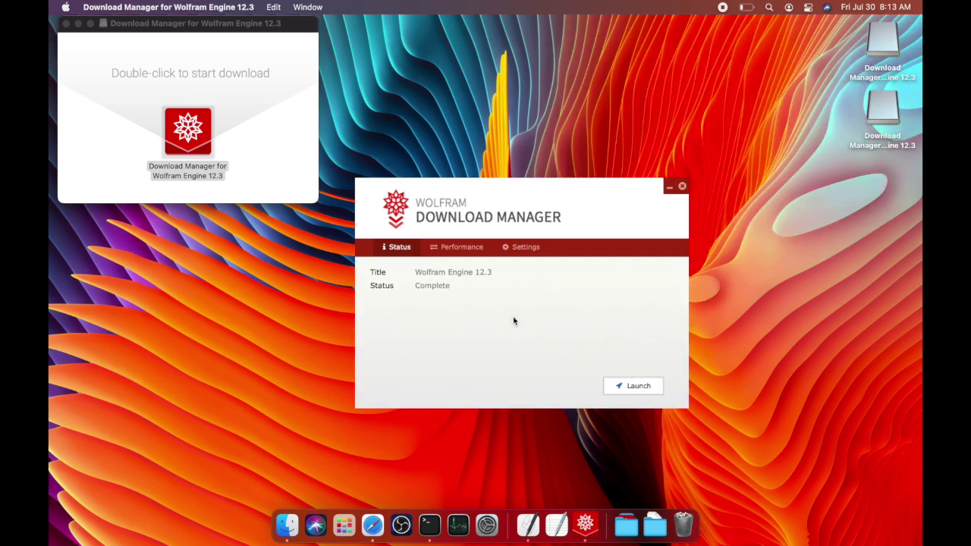
click(647, 388)
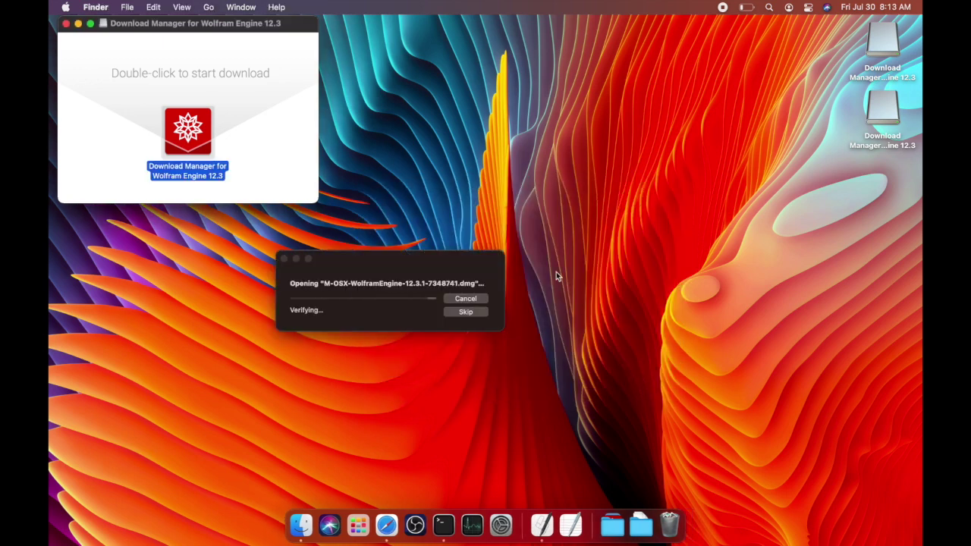
click(457, 311)
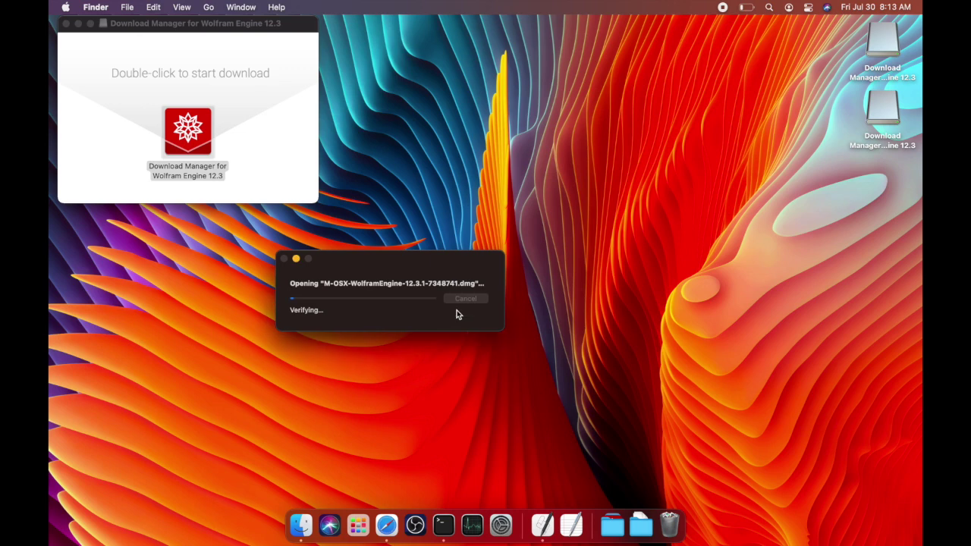
drag(373, 263, 536, 261)
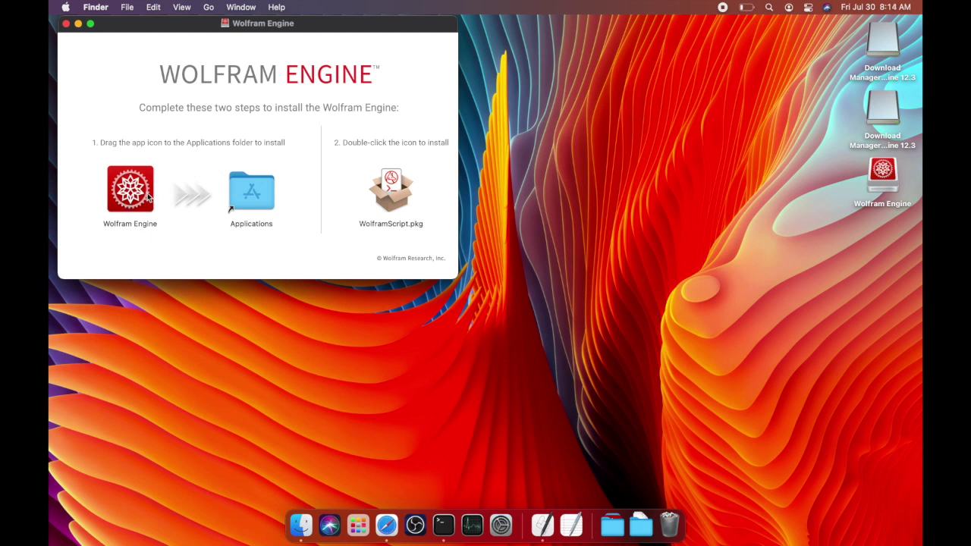
drag(146, 195, 246, 188)
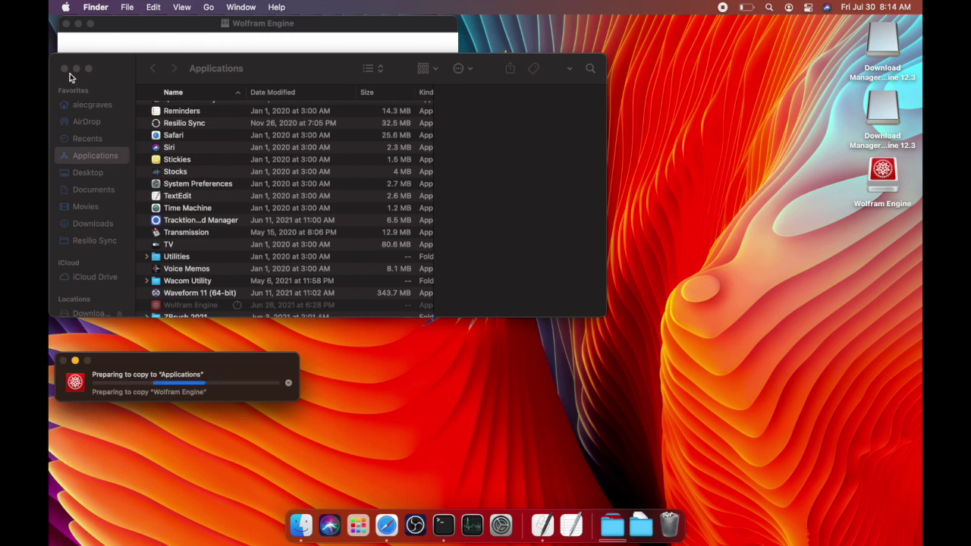
Confirm Wolfram Engine appears in Applications after copying, then launch the WolframScript package.
click(64, 69)
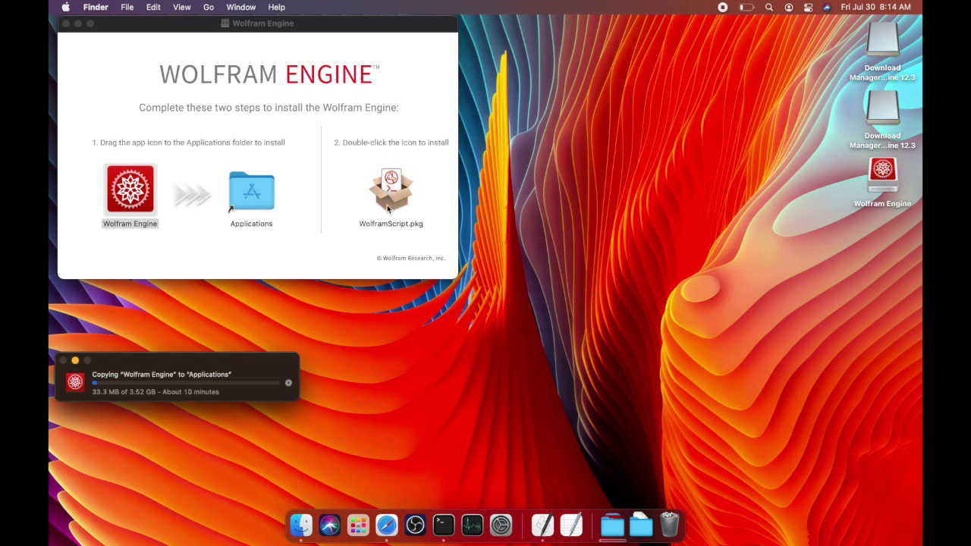
click(195, 160)
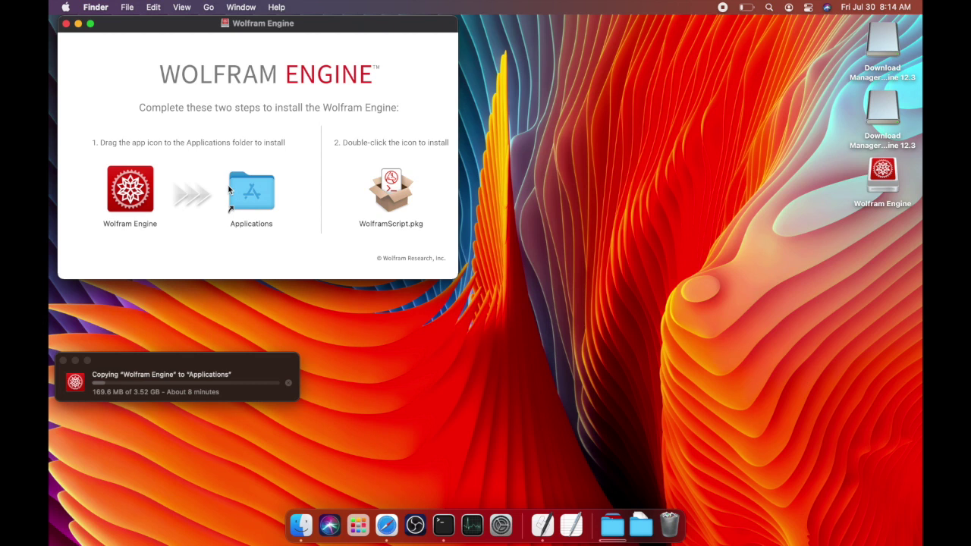
drag(169, 359, 225, 297)
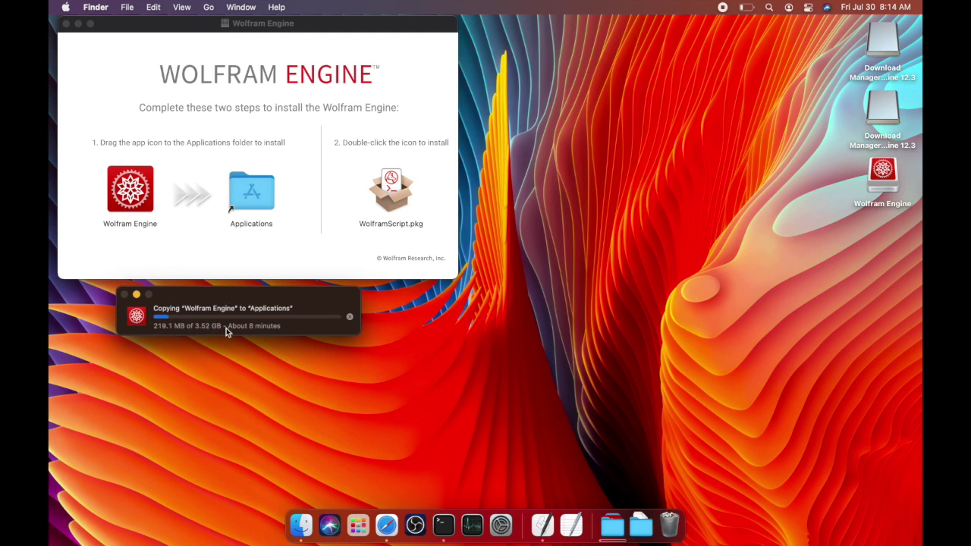
drag(204, 299, 208, 300)
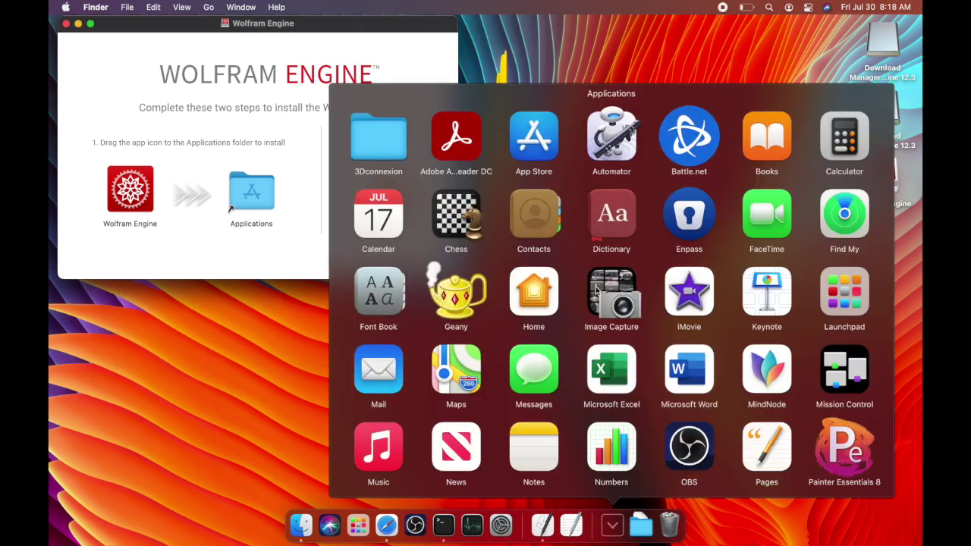
scroll(547, 455, down, 5)
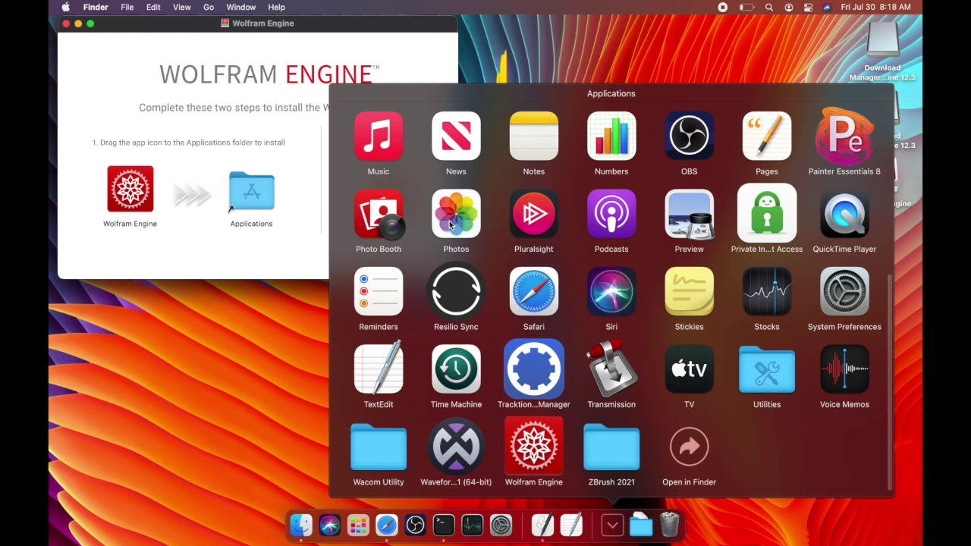
click(281, 243)
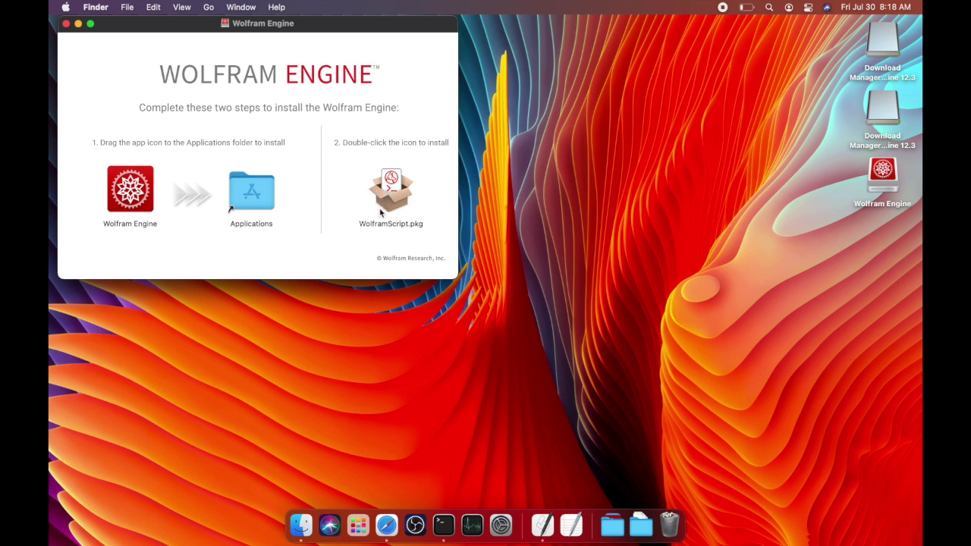
double_click(387, 192)
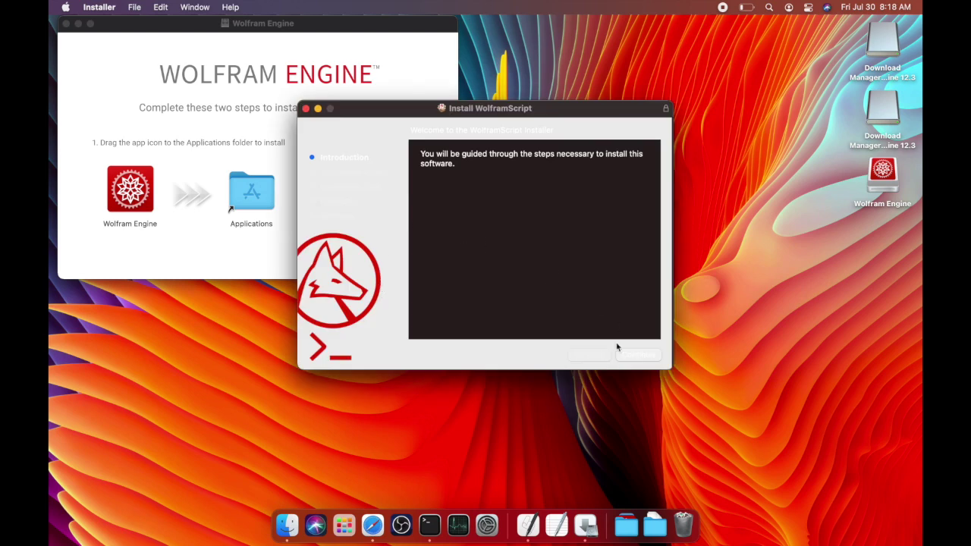
Run the standard WolframScript install, close the installer, allow Downloads access, and answer the trash prompt.
click(626, 356)
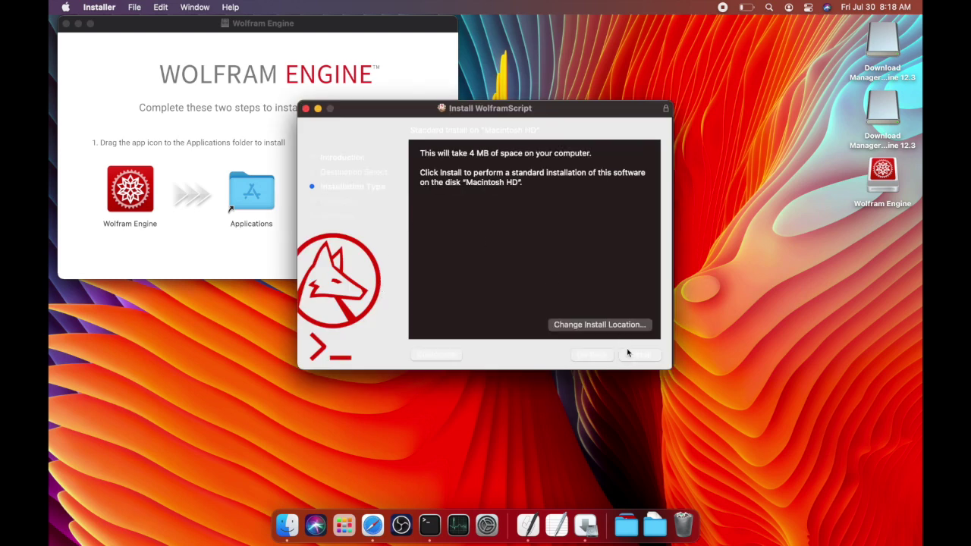
click(630, 355)
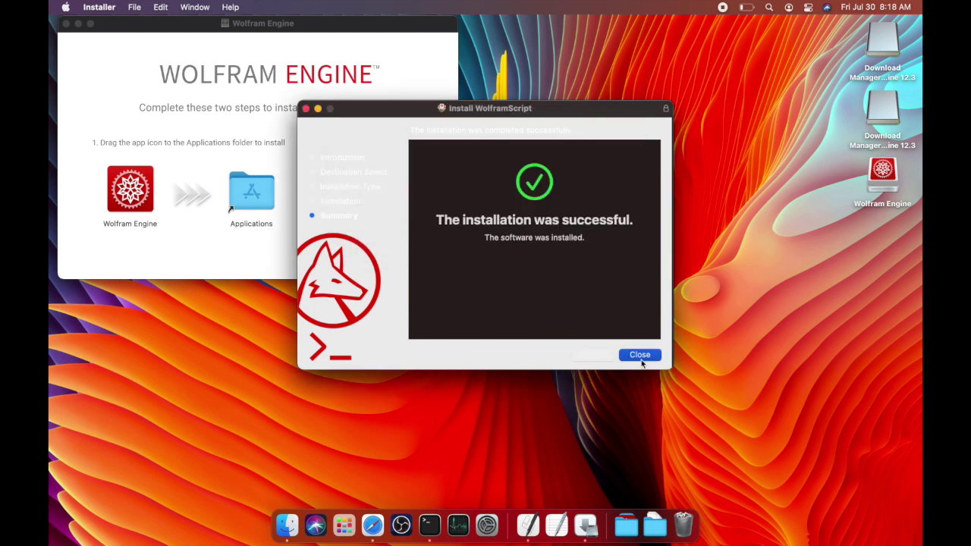
click(639, 354)
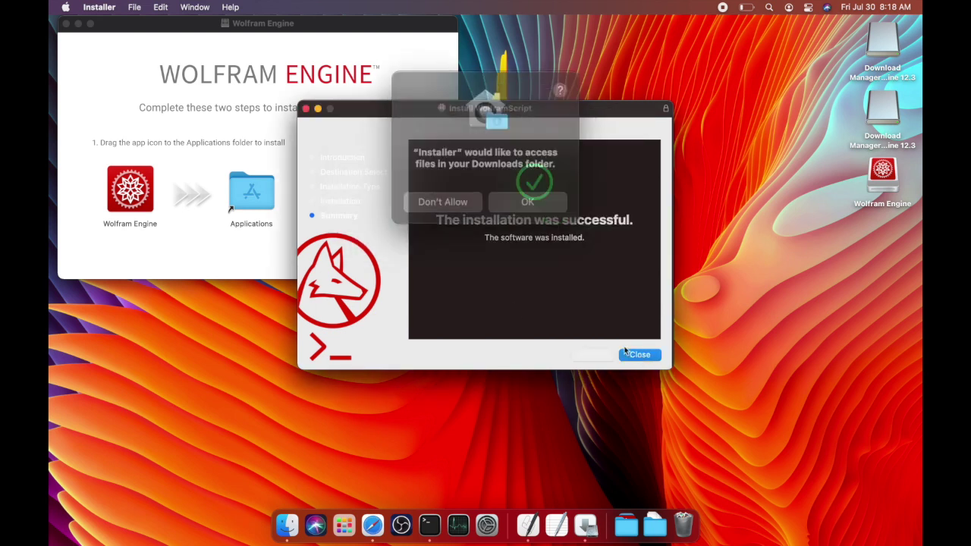
click(513, 200)
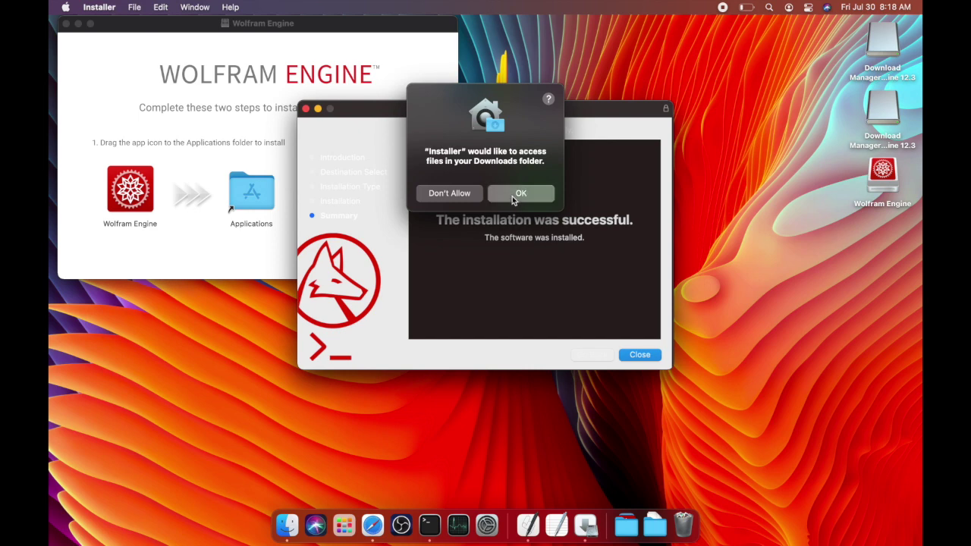
click(512, 296)
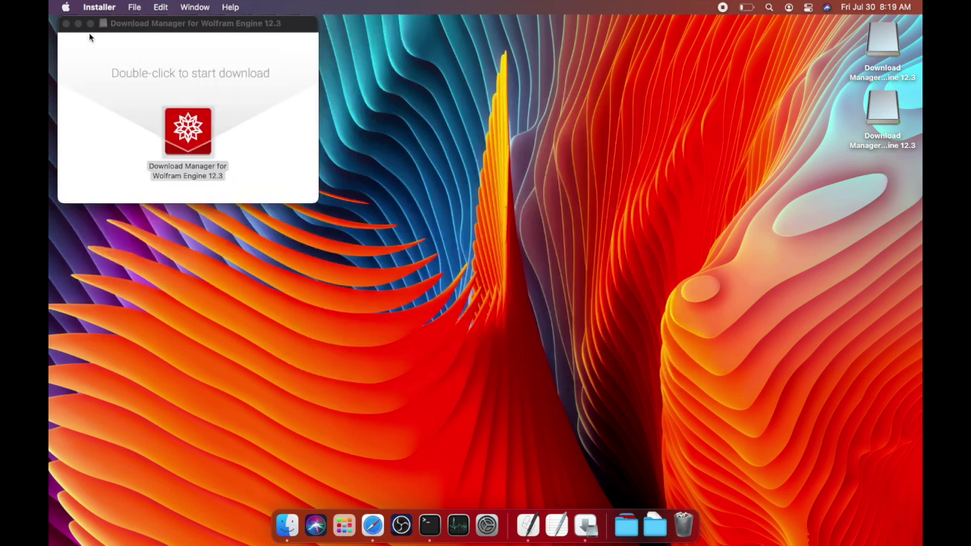
Close the Download Manager window, eject both Download Manager disk images, and open Launchpad.
click(66, 24)
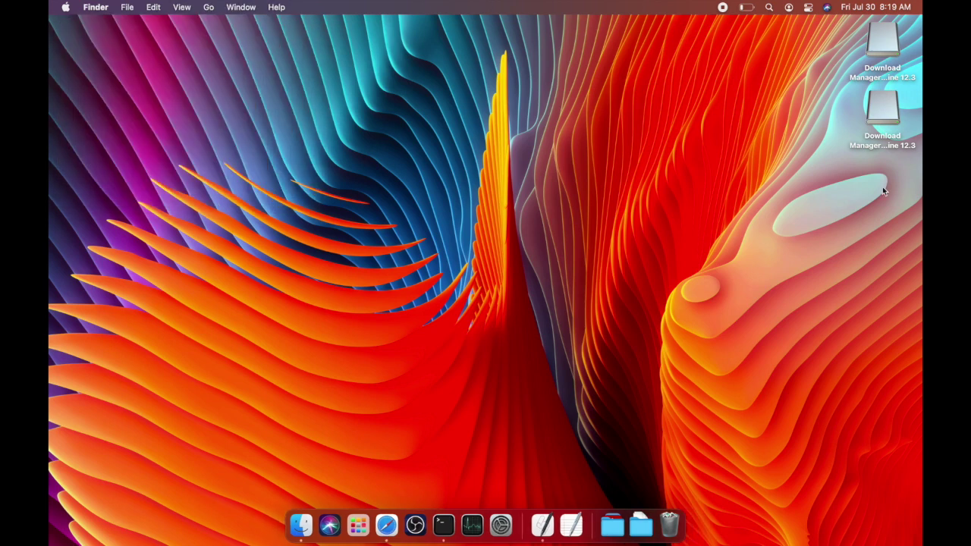
drag(883, 190, 881, 19)
right_click(880, 22)
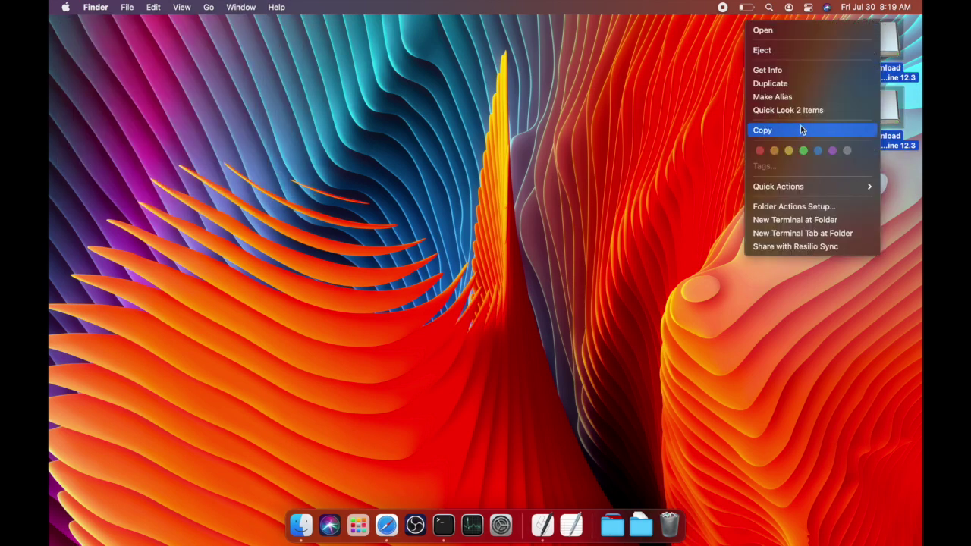
click(787, 50)
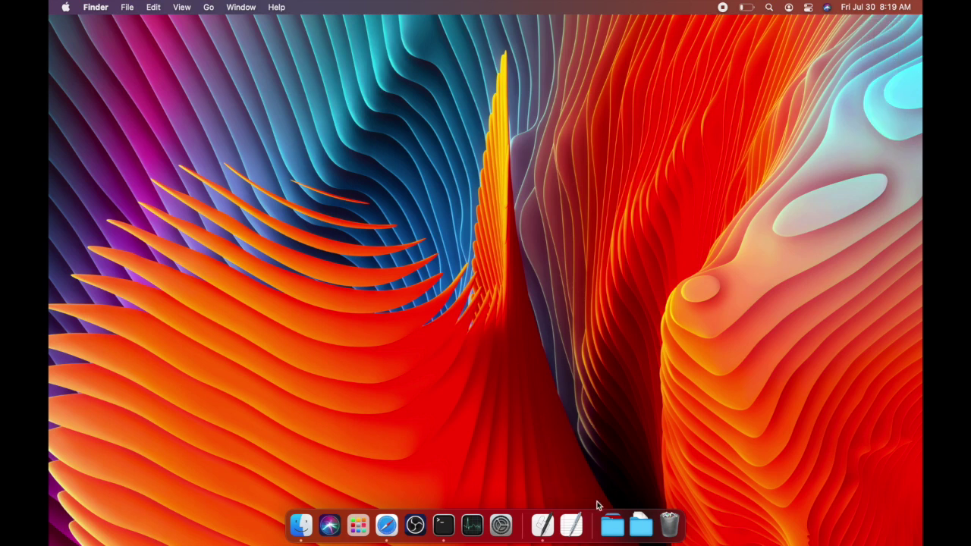
click(358, 529)
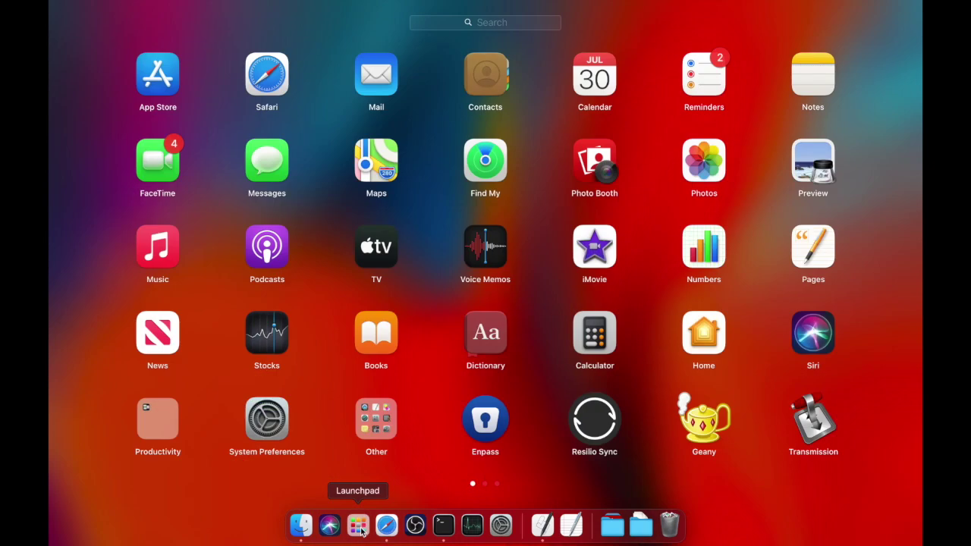
Launch Terminal from the Launchpad search and center its window.
text(terminal)
key(Return)
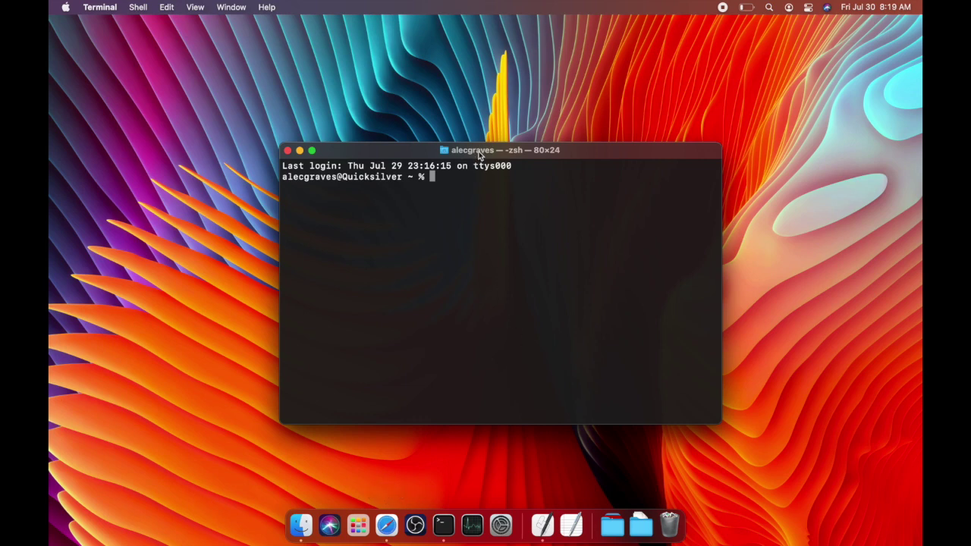
drag(479, 150, 502, 146)
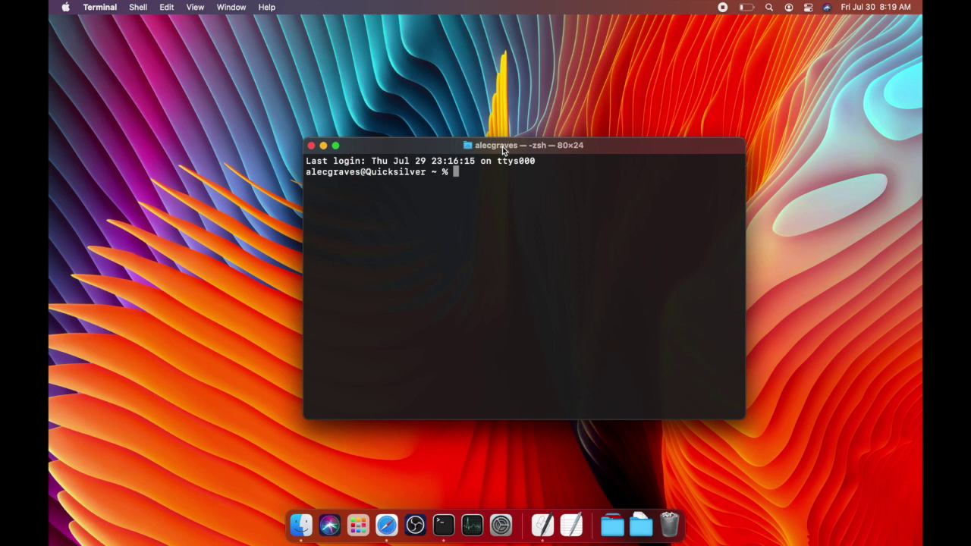
Create the wolframscript_test folder with mkdir and cd into it.
text(mkdir wolframscriopt)
key(BackSpace)
key(BackSpace)
key(BackSpace)
text(pt)
key(BackSpace)
key(BackSpace)
text(pt_test)
key(Return)
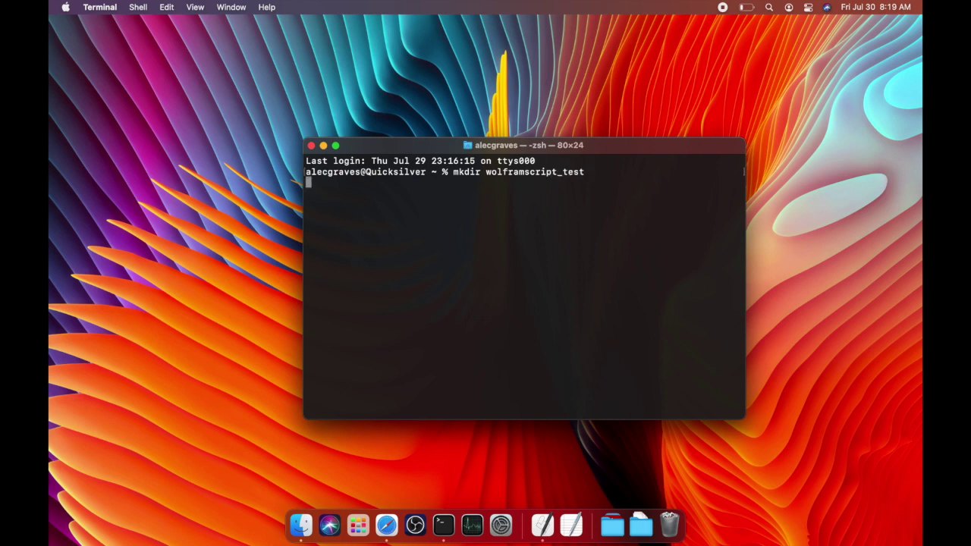
text(cd wolf)
key(Tab)
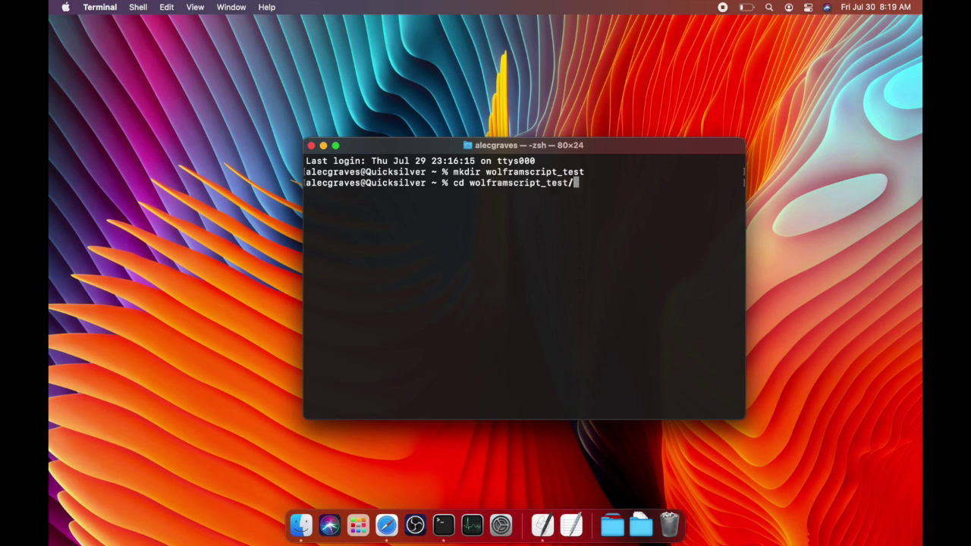
key(Return)
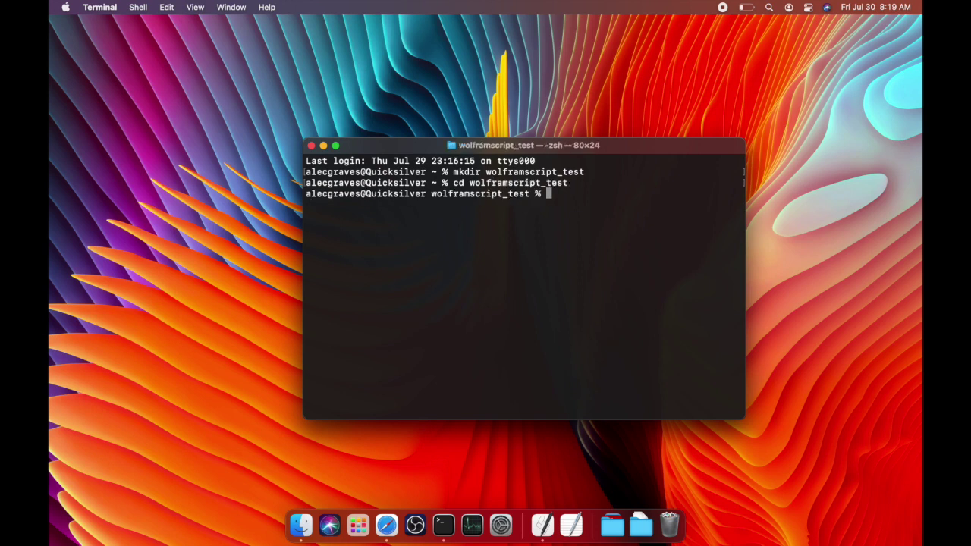
Check the path with pwd, confirm the folder is empty with ls and ls -a, then start wolframscript.
text(pwd)
key(Return)
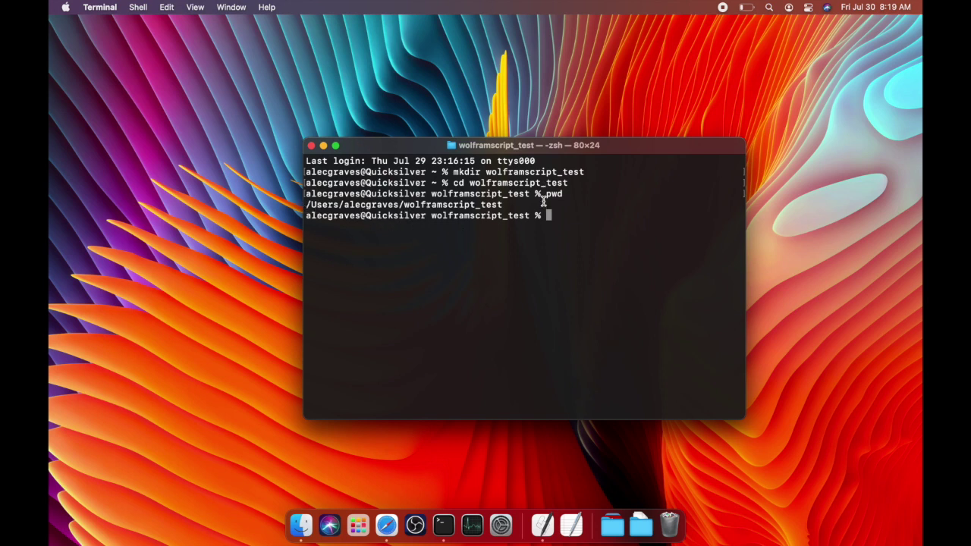
text(ls)
key(Return)
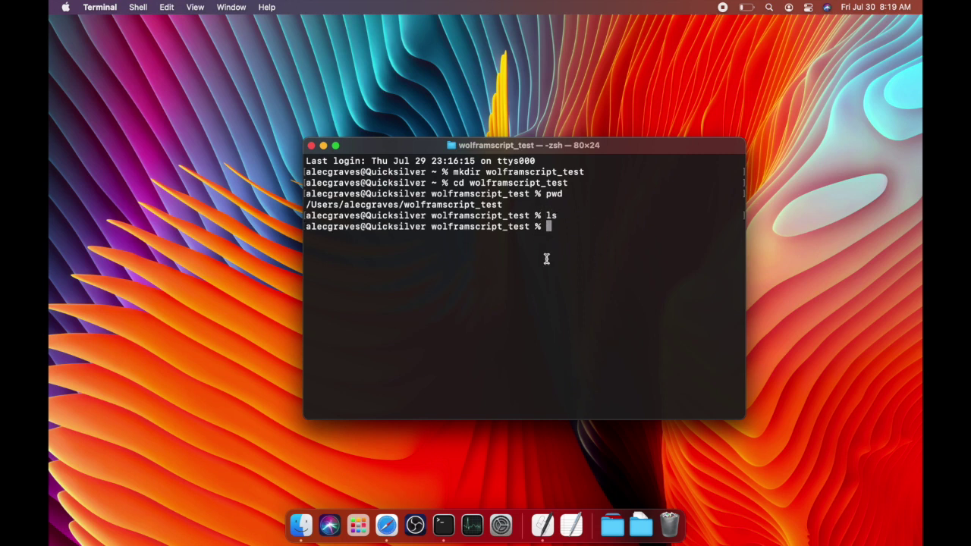
text(ls - a)
key(Return)
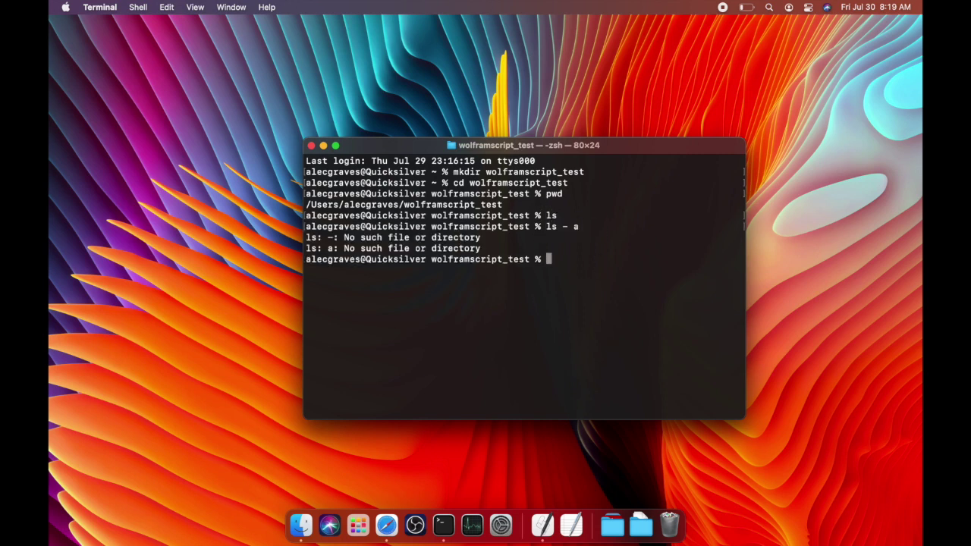
key(Up)
key(Left)
key(BackSpace)
key(Return)
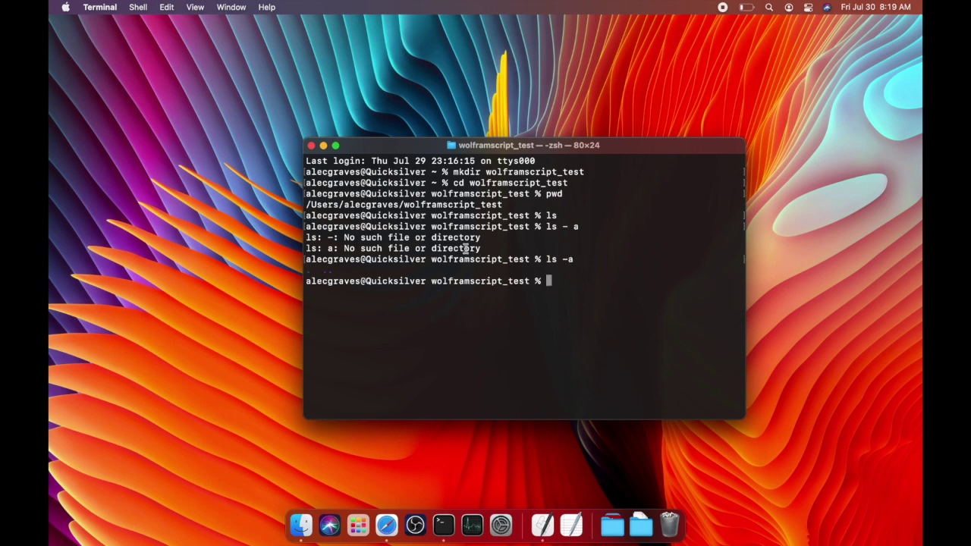
drag(483, 155, 470, 94)
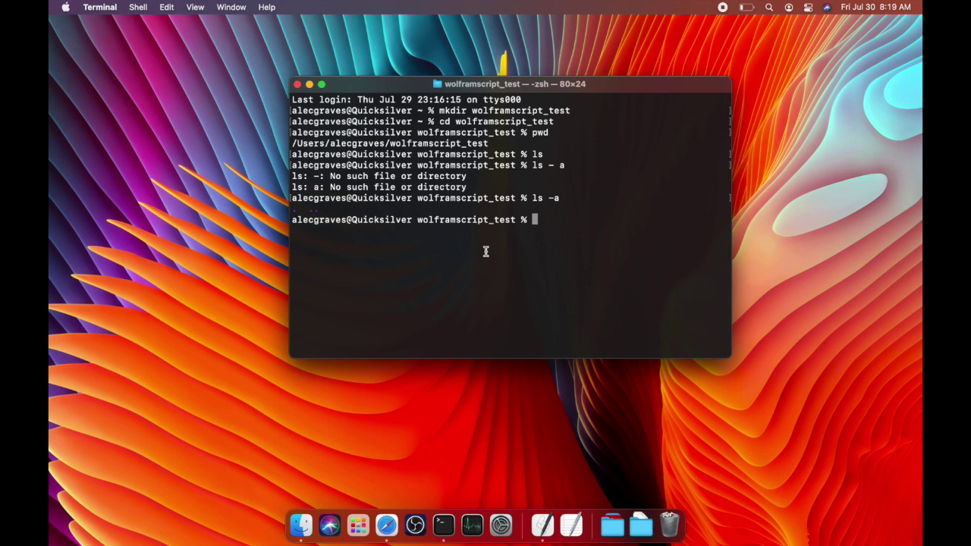
text(wolframscript)
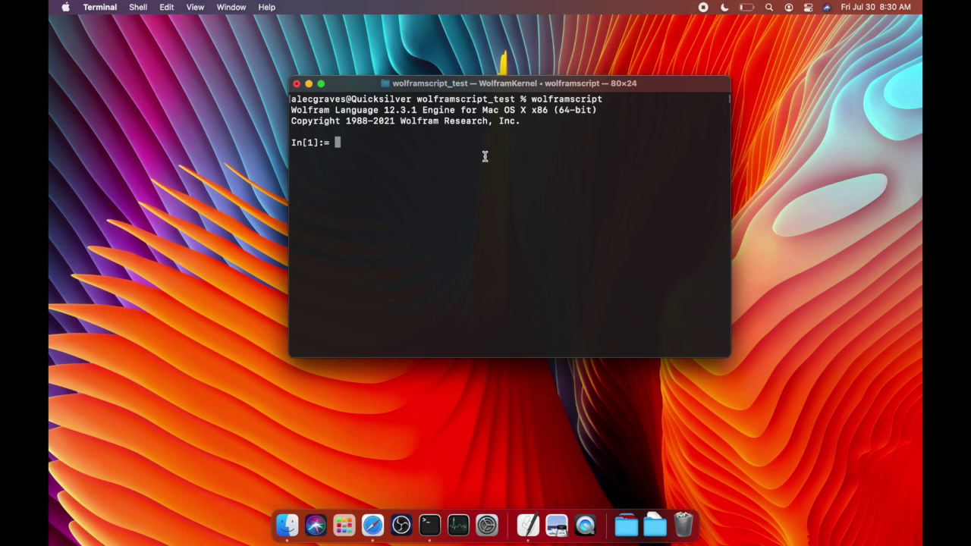
Evaluate Print["Hello World!"] in the Wolfram kernel.
text(Print)
key(BackSpace)
key(BackSpace)
key(BackSpace)
text(int["Hl)
key(BackSpace)
text(ello )
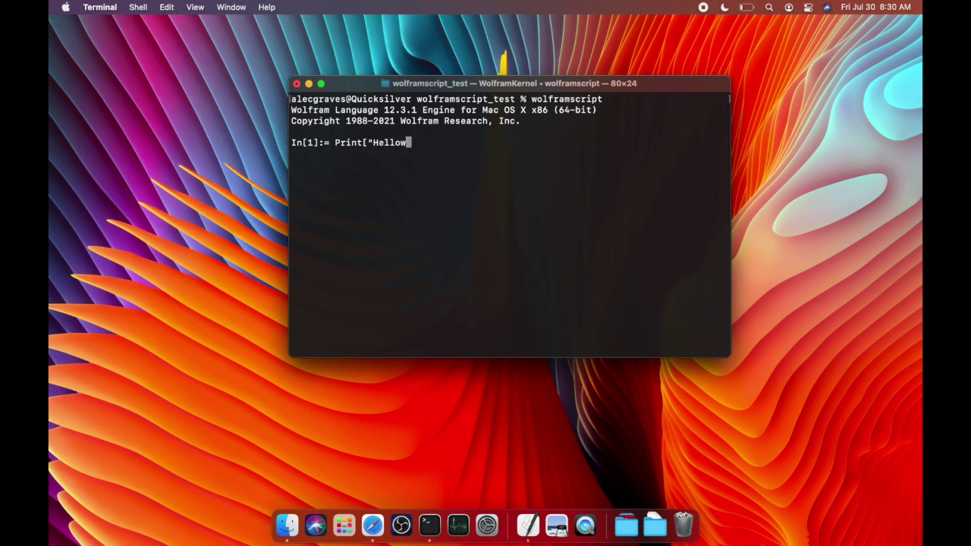
text(World!"])
key(Return)
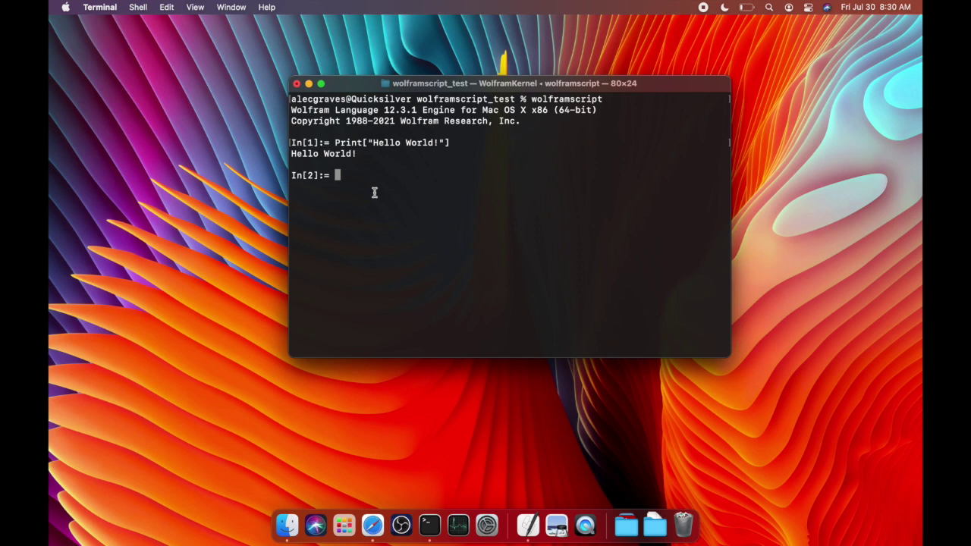
Define f[x_] := x + 5 and evaluate f[5], getting 10.
text(f[x_] := x + 5)
key(Return)
text(f[5])
key(Return)
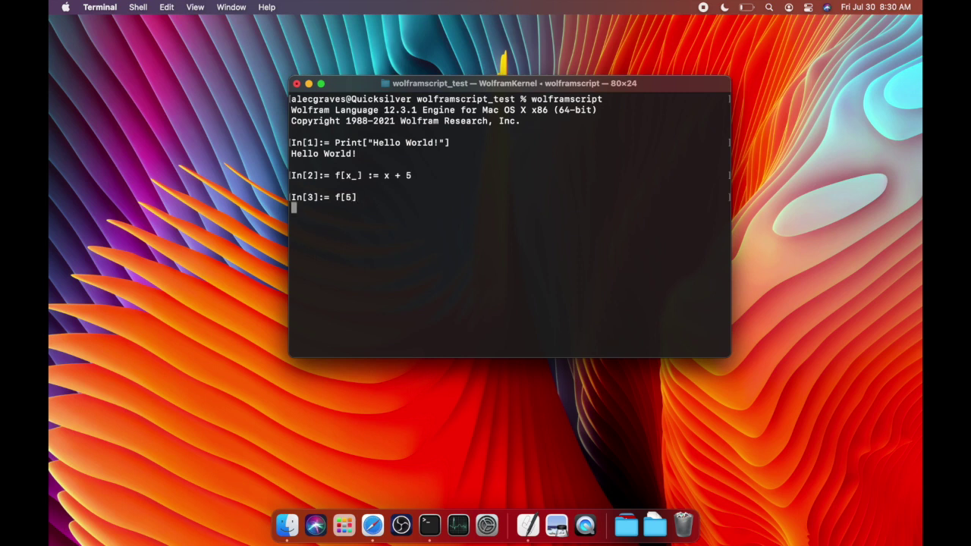
Try the guessed functions Incriment[5], Inc[5] and Incrament[5].
text(I)
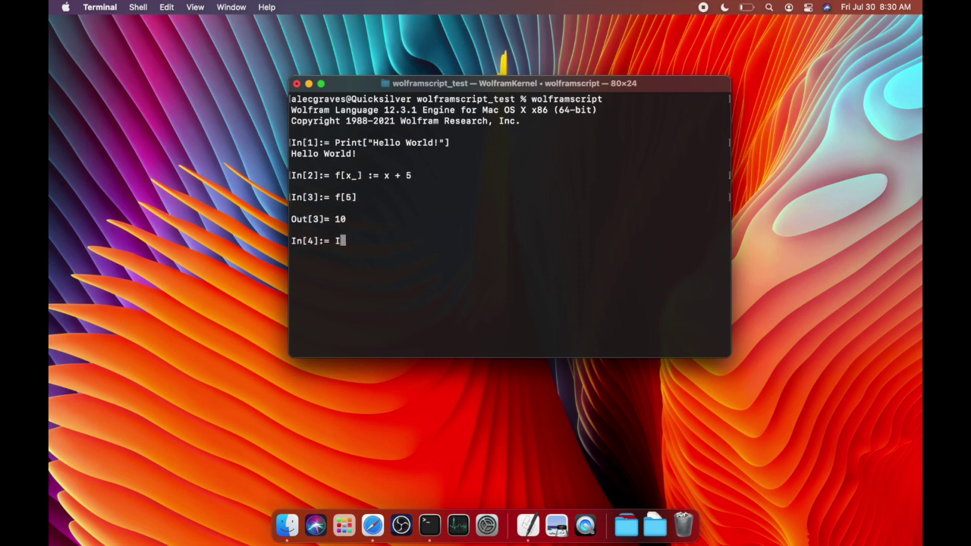
text(ncriment[5])
key(Return)
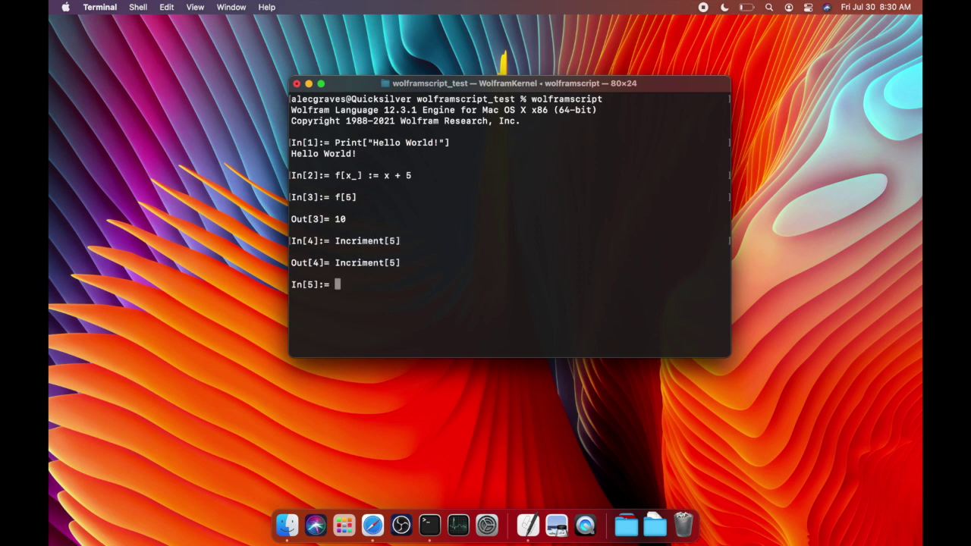
key(Up)
key(Left)
key(Left)
key(Left)
key(BackSpace)
key(BackSpace)
key(BackSpace)
key(BackSpace)
key(BackSpace)
key(BackSpace)
key(Return)
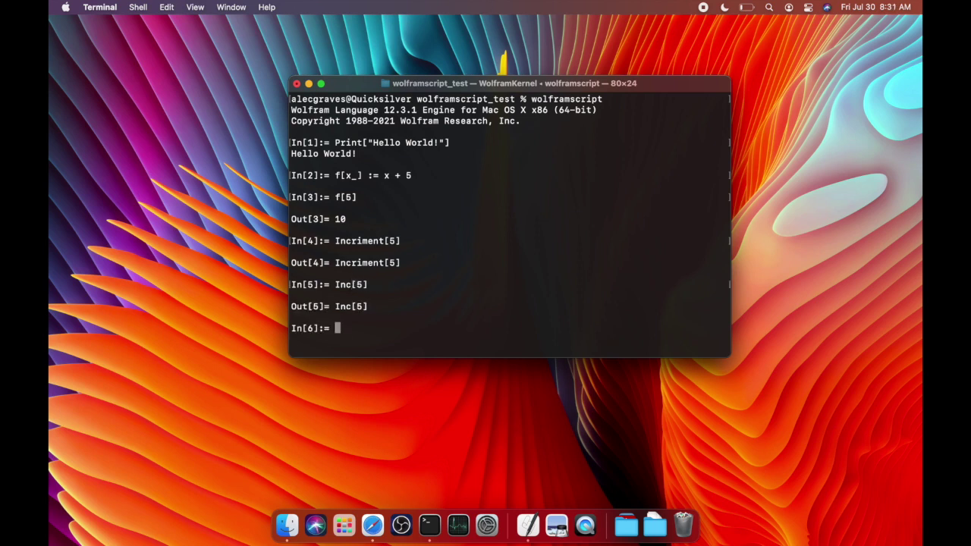
key(Up)
key(Left)
key(Left)
key(Left)
text(rament)
key(Return)
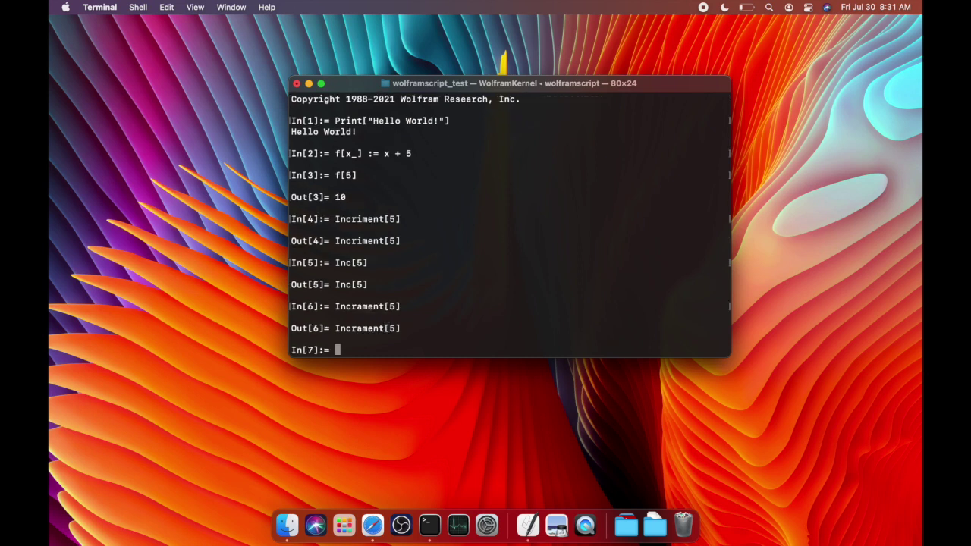
Evaluate Cos[5], then Cos[5] // N to get 0.283662.
key(Up)
key(Left)
key(Left)
key(Left)
key(BackSpace)
key(BackSpace)
key(BackSpace)
key(BackSpace)
key(BackSpace)
key(BackSpace)
key(BackSpace)
key(BackSpace)
key(BackSpace)
text(Cos)
key(Return)
key(Up)
text(//)
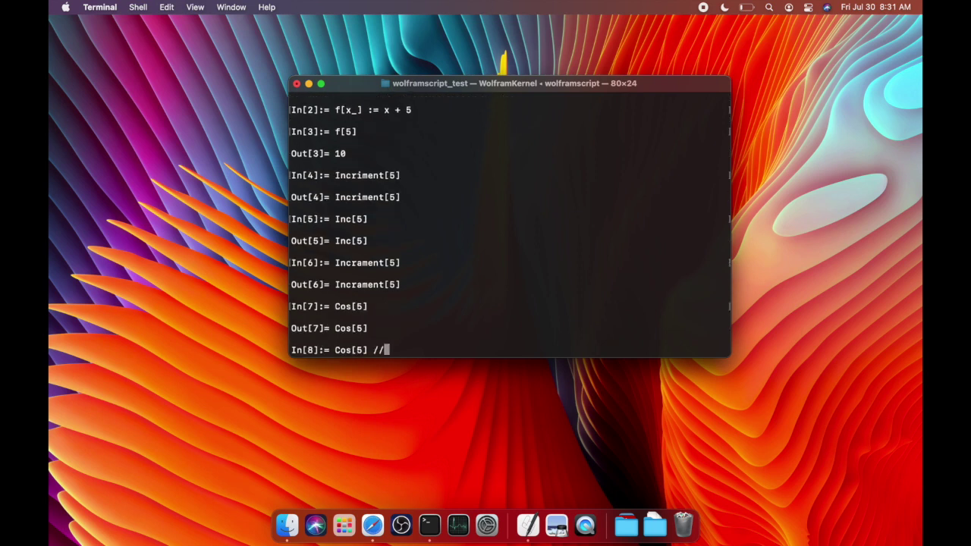
text( N)
key(Return)
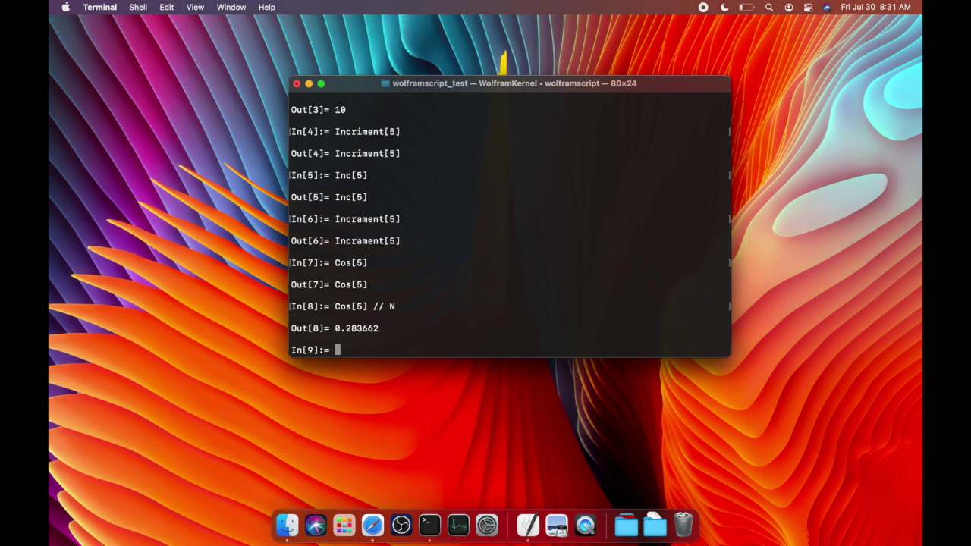
scroll(436, 210, up, 10)
Quit the Wolfram kernel with Ctrl+D, list the empty folder, and enter touch test.wls.
scroll(435, 209, down, 9)
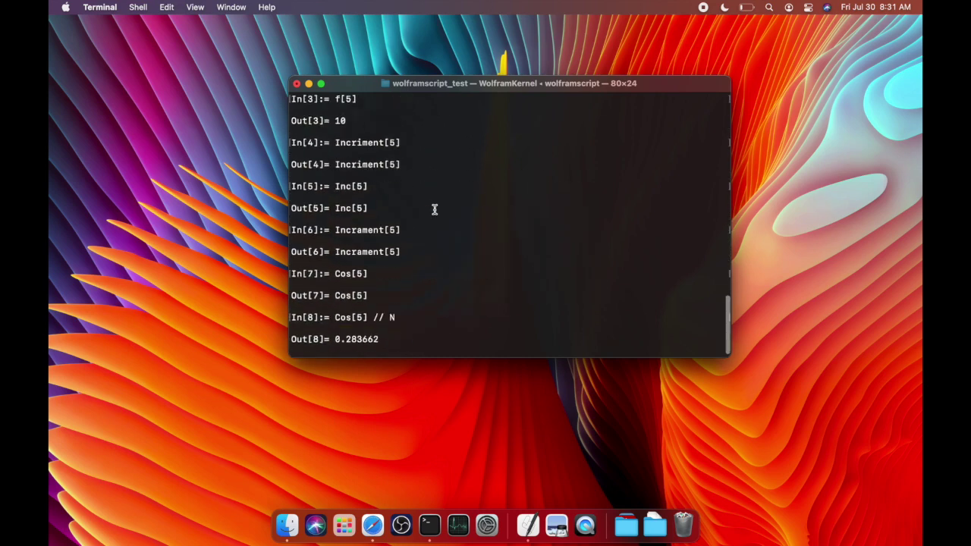
scroll(435, 210, up, 3)
scroll(435, 210, down, 4)
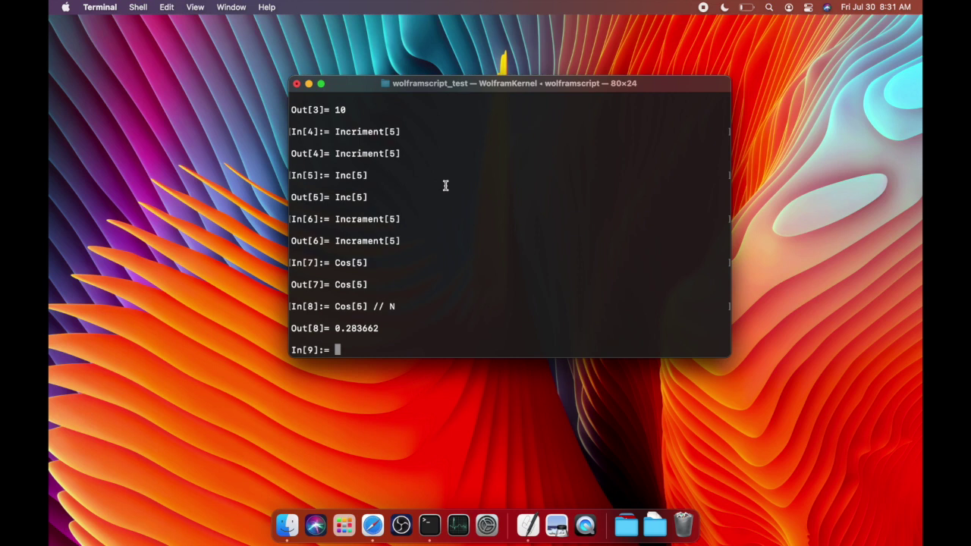
key(ctrl+d)
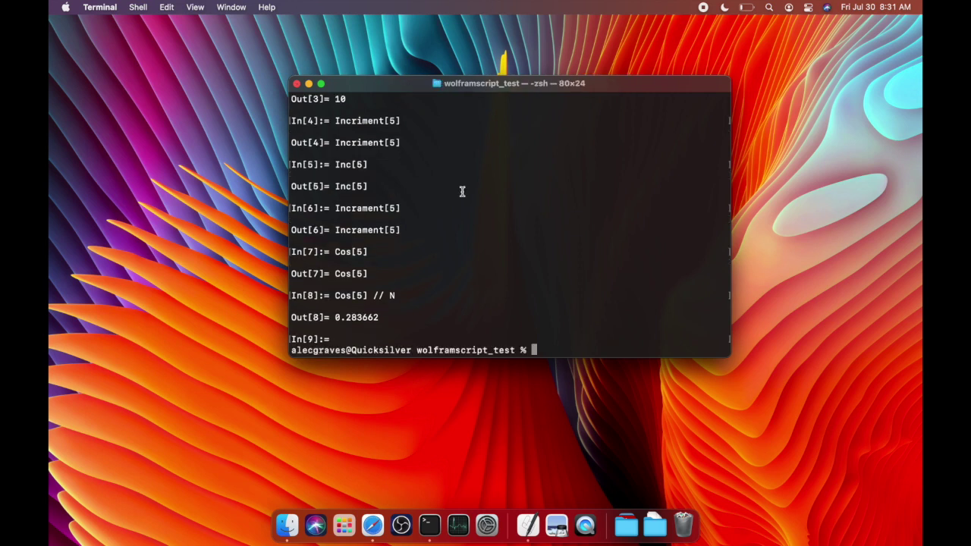
text(ls)
key(Return)
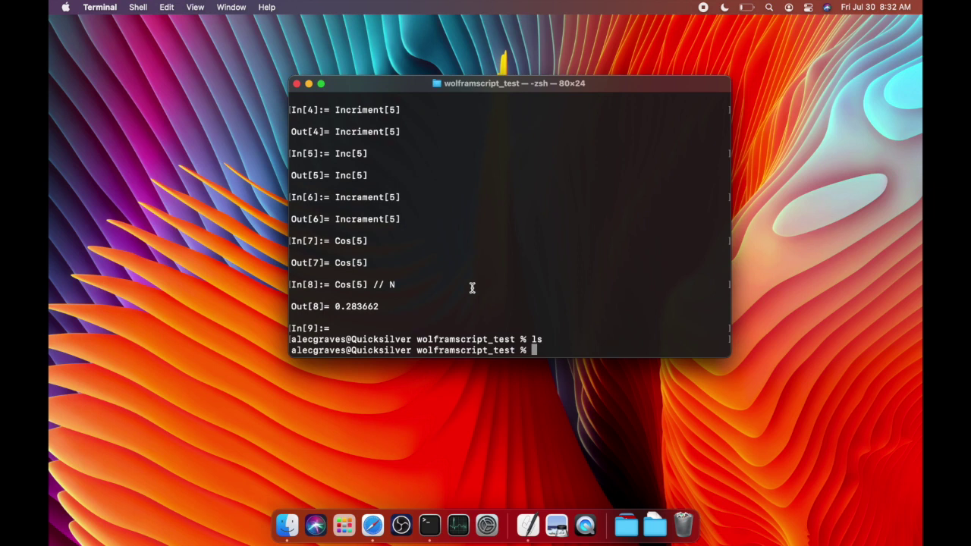
text(touch test.wls)
Create the empty test.wls file and open it in nano.
key(Return)
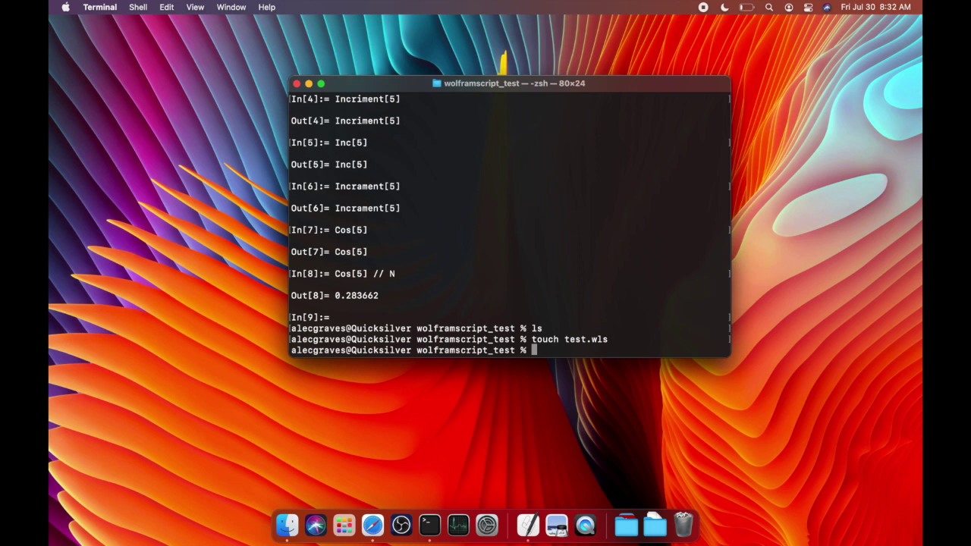
text(nano test.wld)
key(Return)
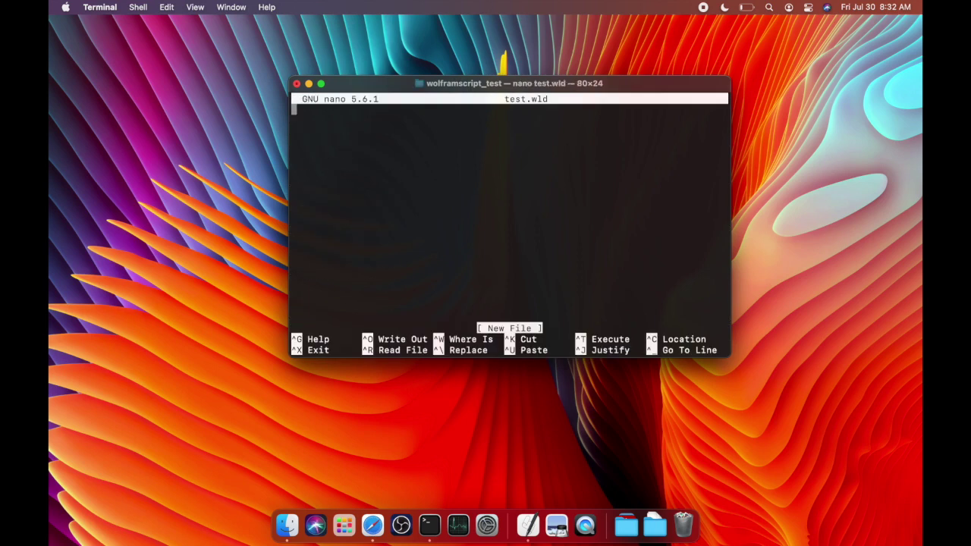
key(ctrl+x)
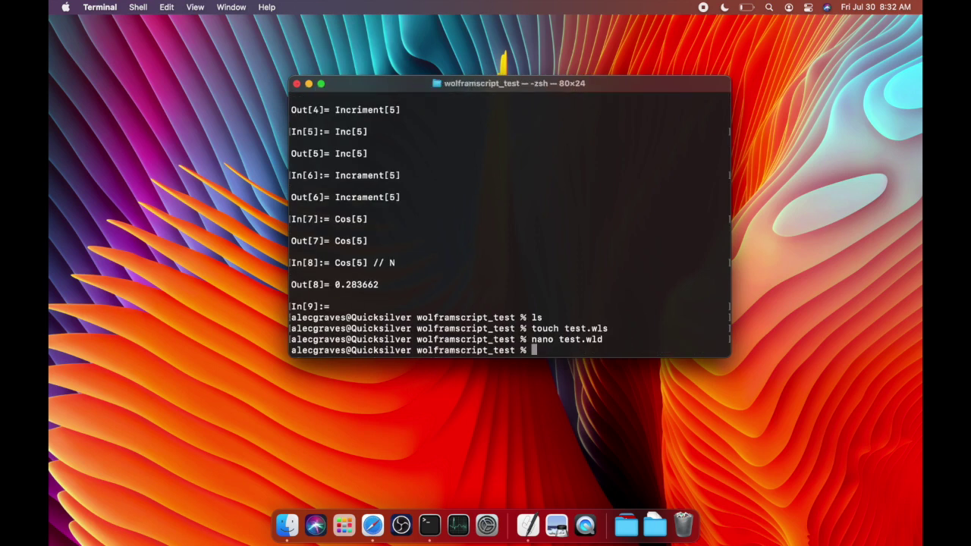
key(Up)
key(BackSpace)
text(st.wls)
key(Return)
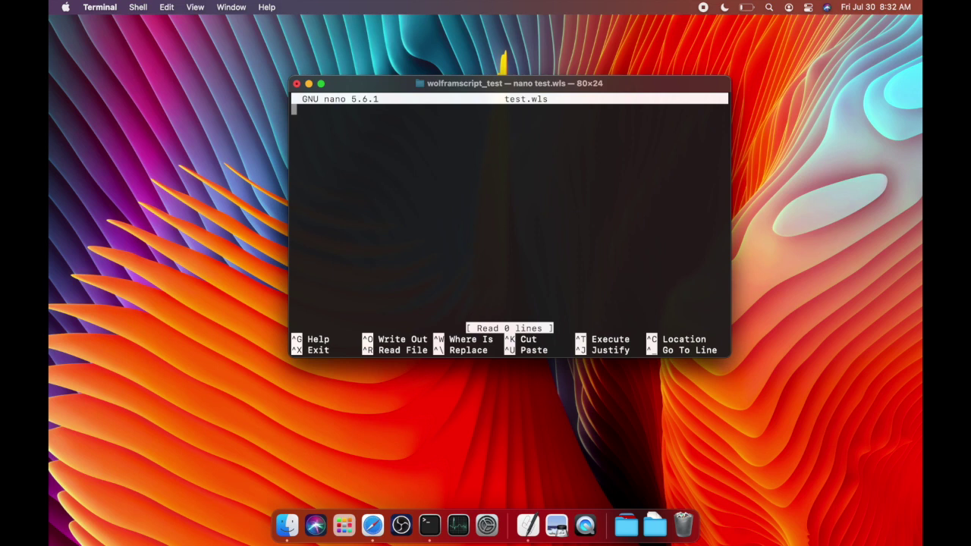
Write Print["The time is", DateTimeString[]] and save it as test.wls.
key(Return)
key(BackSpace)
text(Print[)
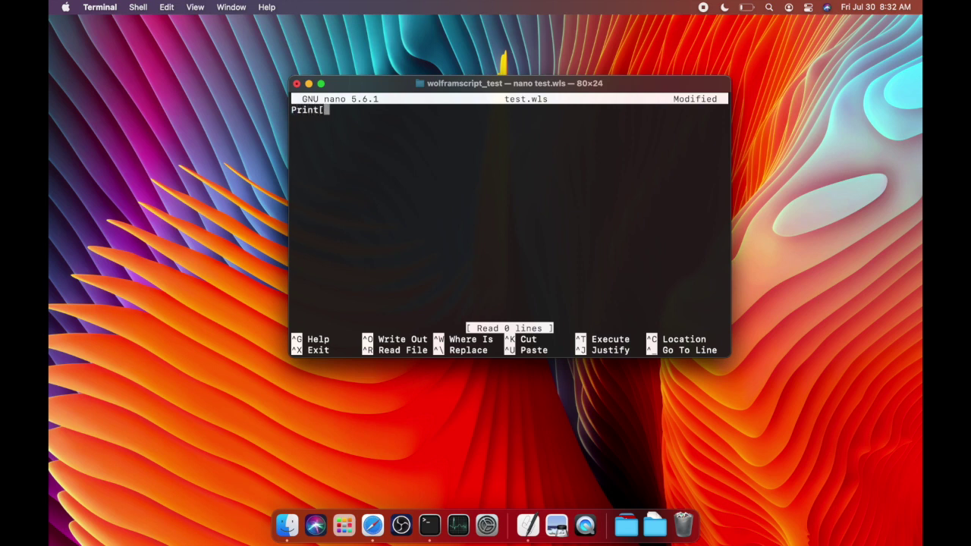
text(DateTimeSt)
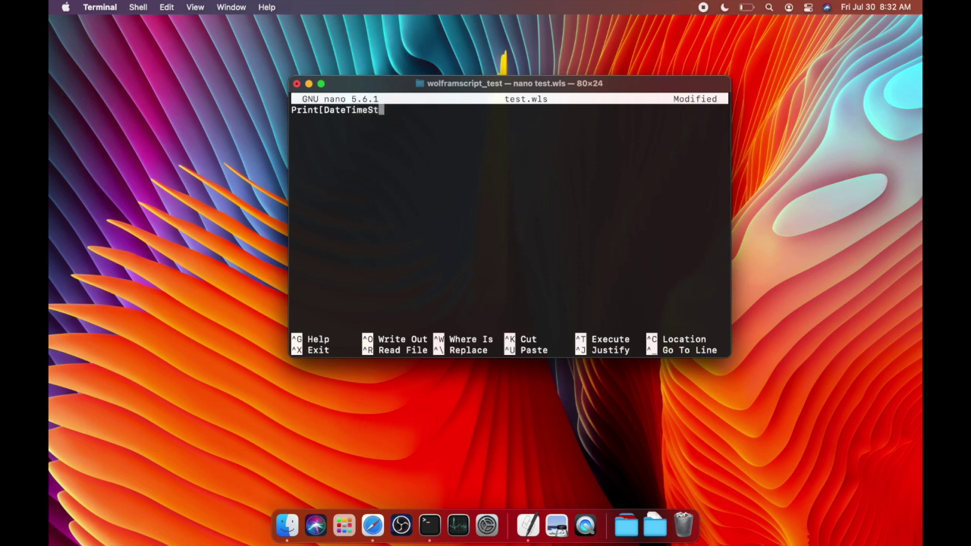
text(ring[]])
key(Left)
key(Left)
key(Left)
key(Left)
key(Left)
key(Left)
key(Left)
key(Left)
key(Left)
key(Left)
key(Left)
key(Left)
key(Left)
key(Left)
key(Left)
key(Left)
key(Left)
text(he time is)
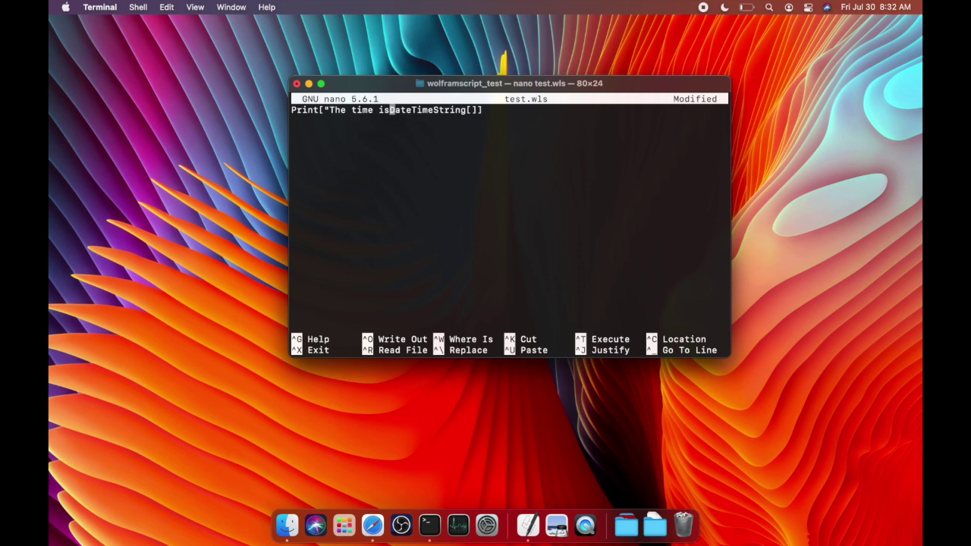
text(",)
key(Right)
key(Right)
key(Right)
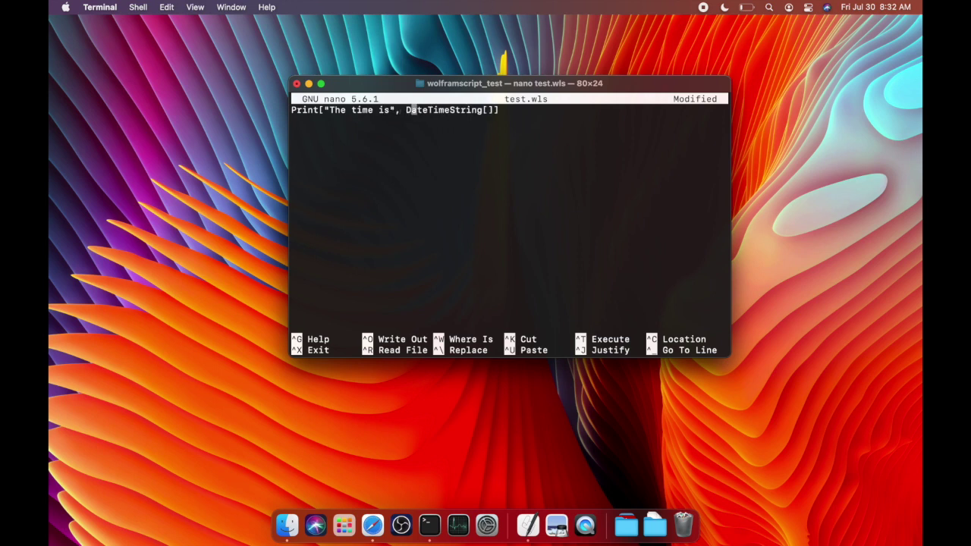
key(Right)
key(Right)
key(Right)
key(Right)
key(Right)
key(Right)
key(Right)
key(Right)
key(Right)
key(Right)
key(Right)
key(Right)
key(Right)
key(Right)
key(Right)
key(ctrl+x)
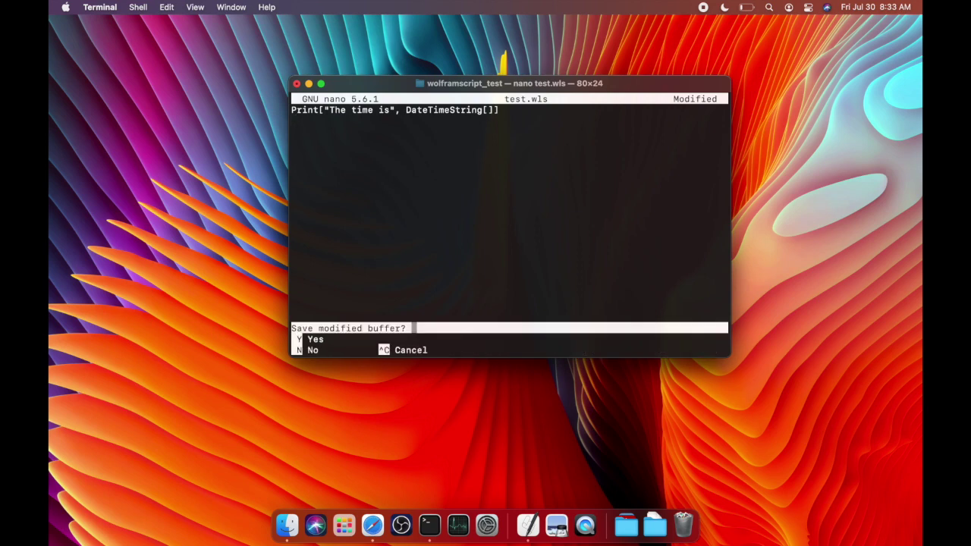
key(y)
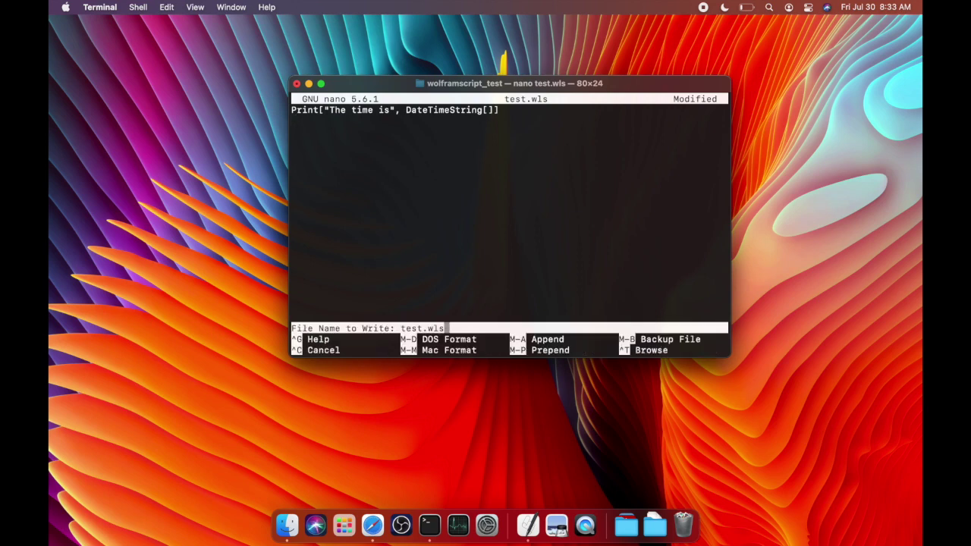
key(Return)
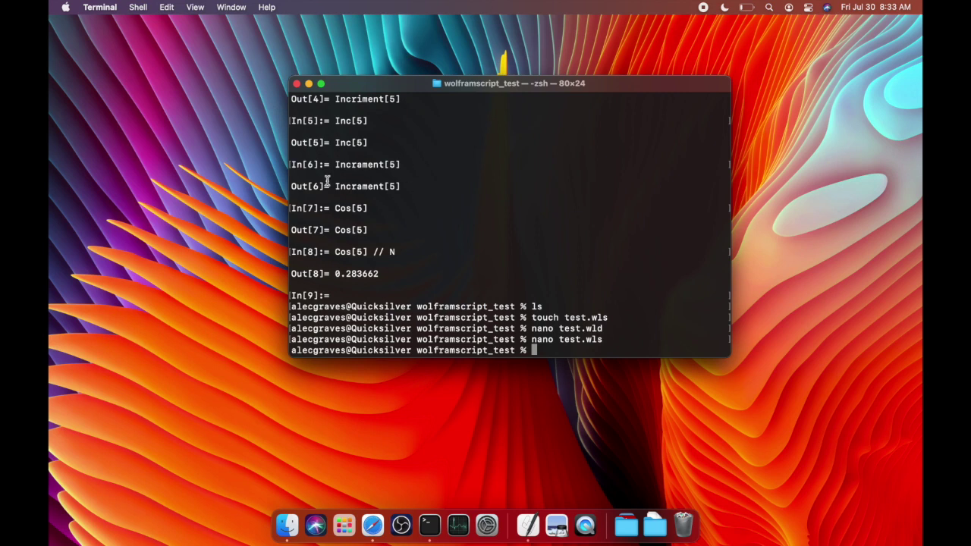
Display the contents of test.wls with cat.
text(cat test.wls)
key(Return)
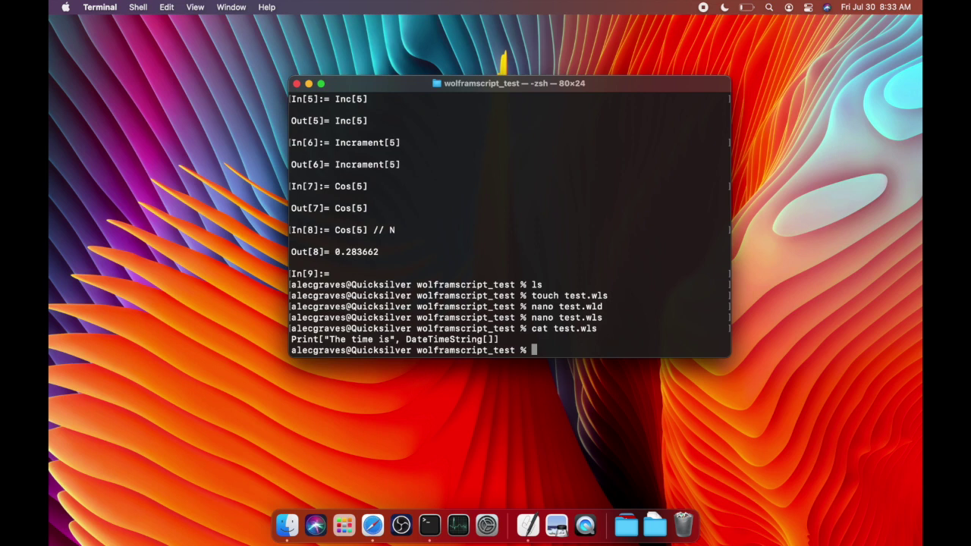
Run wolframscript -f test.wls, which prints "The time isDateTimeString[]".
text(wolframscript -f )
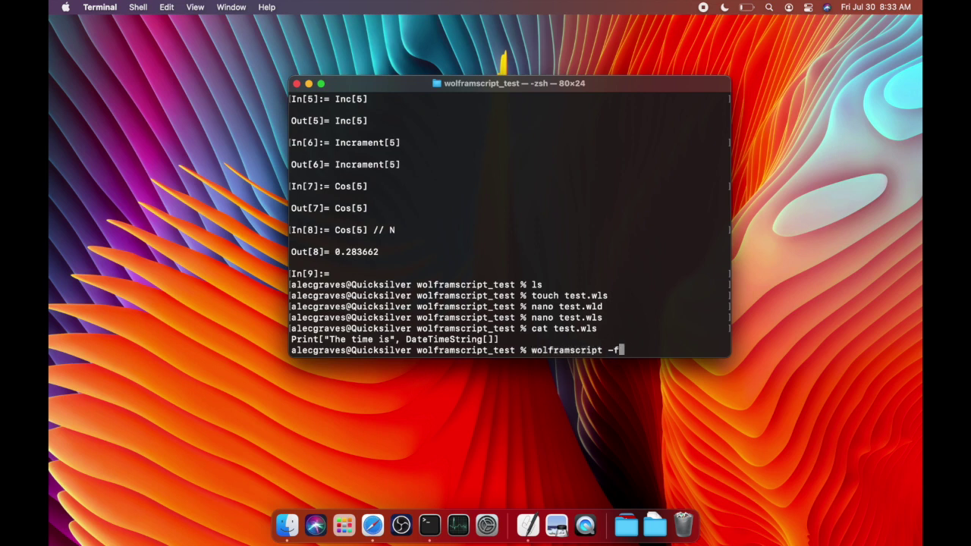
text(test.wls)
key(Return)
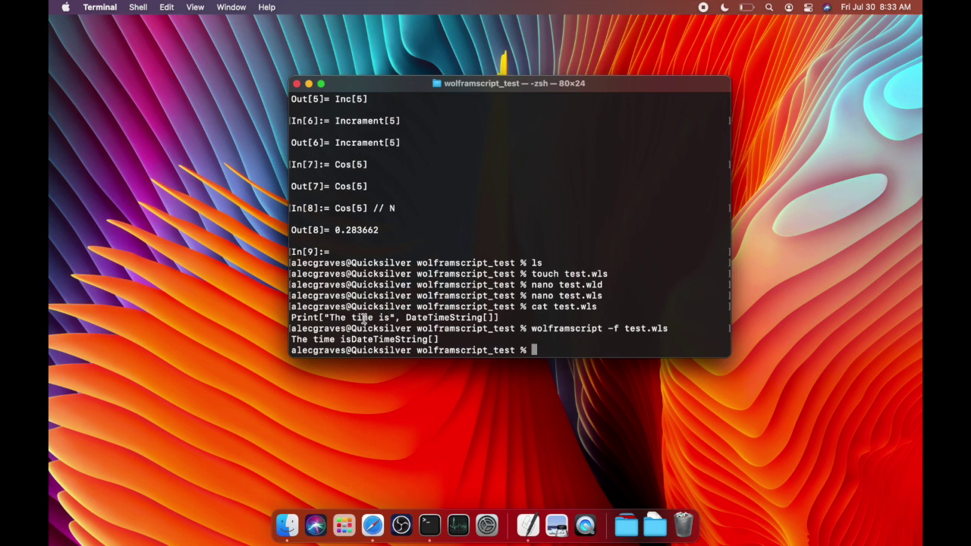
key(Up)
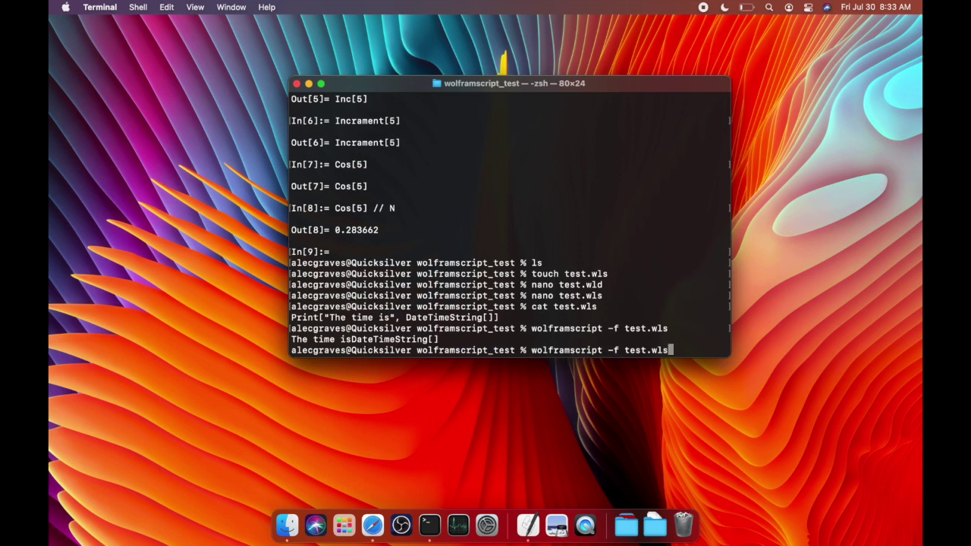
key(Up)
key(Up)
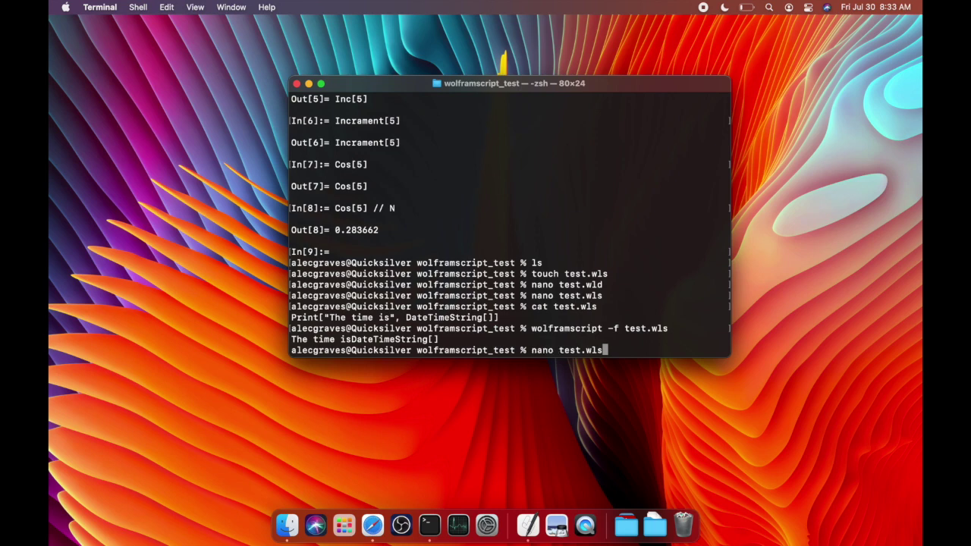
Add a space after "The time is", switch the date call to Now[], save, and rerun.
key(Return)
key(Right)
key(Right)
key(Right)
key(Right)
key(Right)
key(Right)
key(Right)
key(Right)
key(Right)
key(Right)
key(Right)
key(Right)
key(Right)
key(Right)
key(Right)
key(Right)
key(Right)
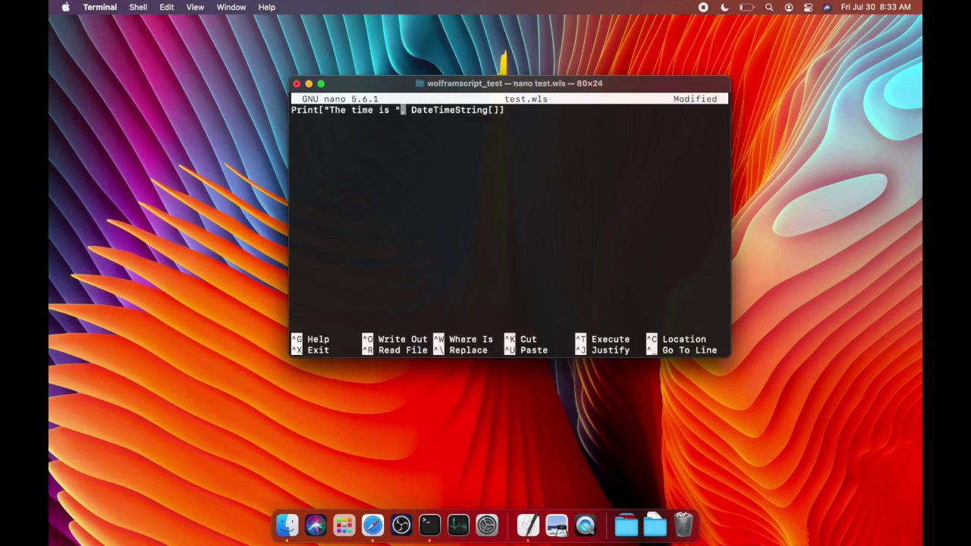
key(Right)
key(Right)
key(Right)
key(Right)
key(Right)
key(Right)
key(Right)
key(Right)
key(Right)
key(Right)
key(Right)
key(Right)
key(Right)
key(Right)
key(Right)
key(Right)
key(Right)
key(Right)
key(Right)
key(Left)
key(Left)
key(BackSpace)
key(BackSpace)
key(BackSpace)
key(BackSpace)
key(BackSpace)
key(BackSpace)
key(BackSpace)
key(BackSpace)
key(BackSpace)
key(BackSpace)
key(BackSpace)
key(BackSpace)
key(BackSpace)
key(BackSpace)
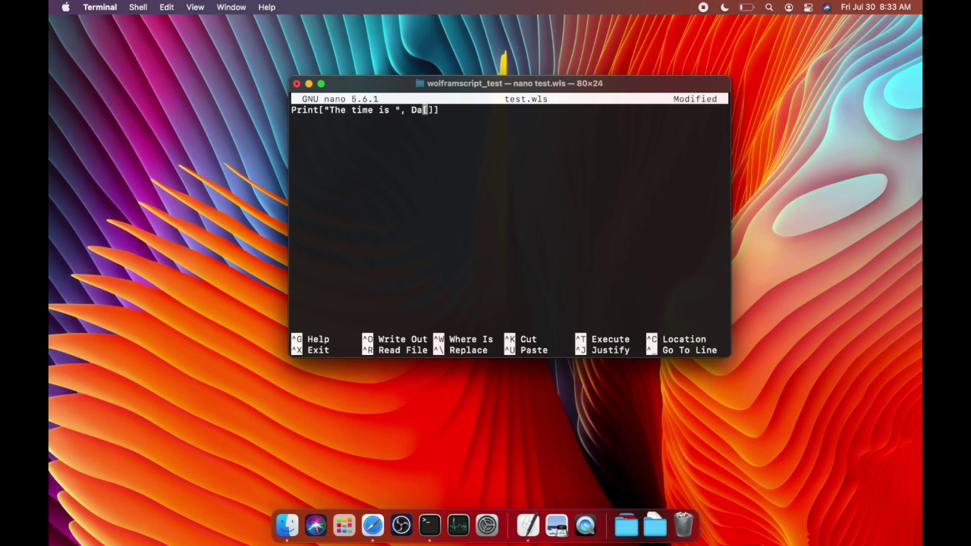
text(Now)
key(ctrl+x)
key(y)
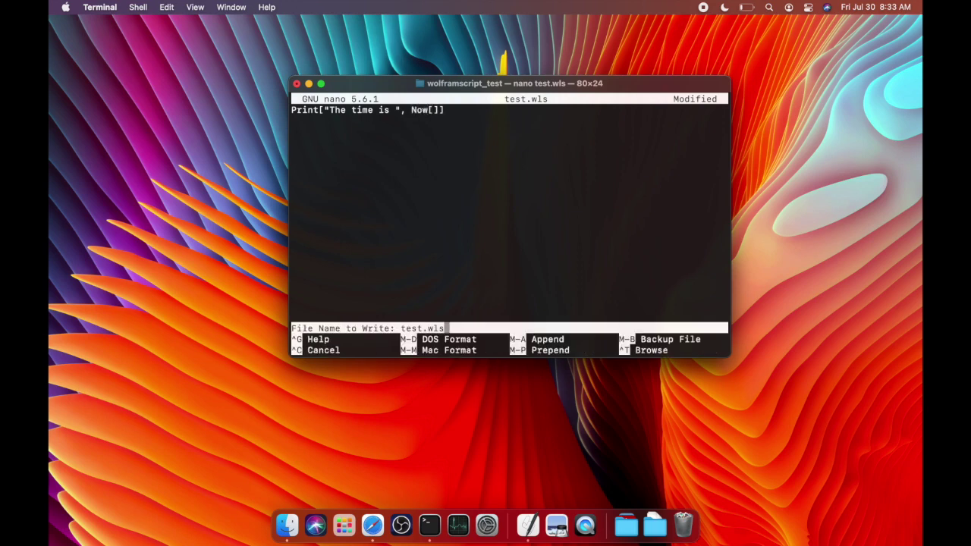
key(Return)
key(Up)
key(Up)
key(Return)
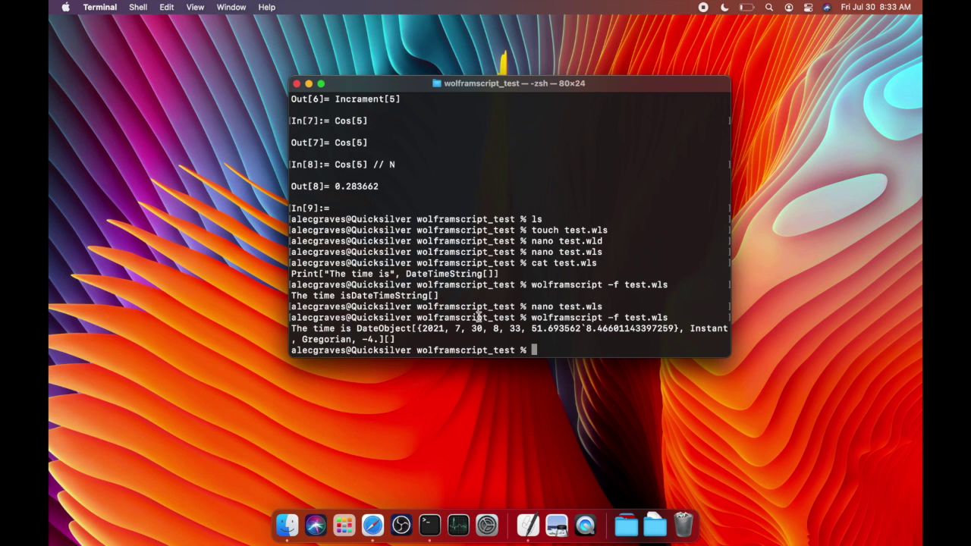
Replace Now[] with DateString[], save, and rerun, printing "The time is Fri 30 Jul 2021 08:34:12".
key(Up)
key(Up)
key(Down)
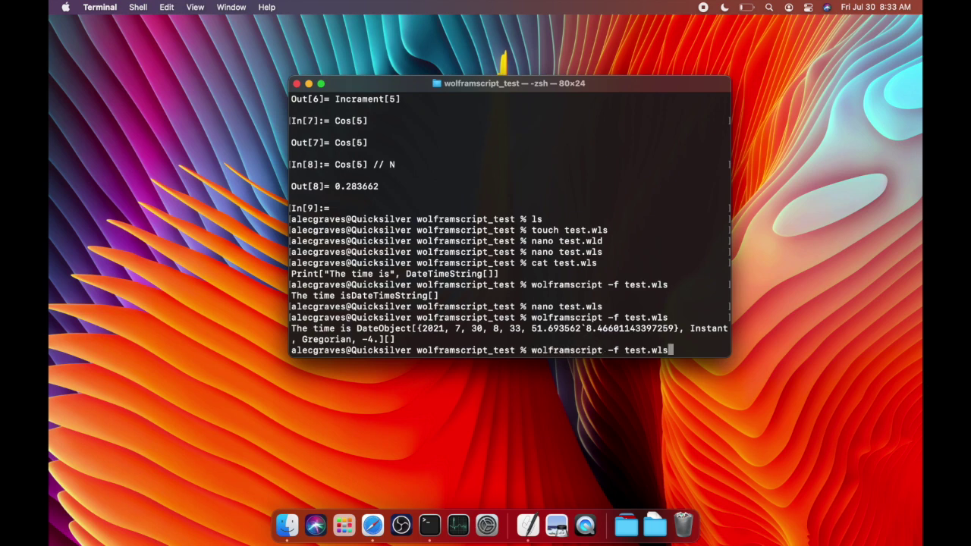
key(Up)
key(Return)
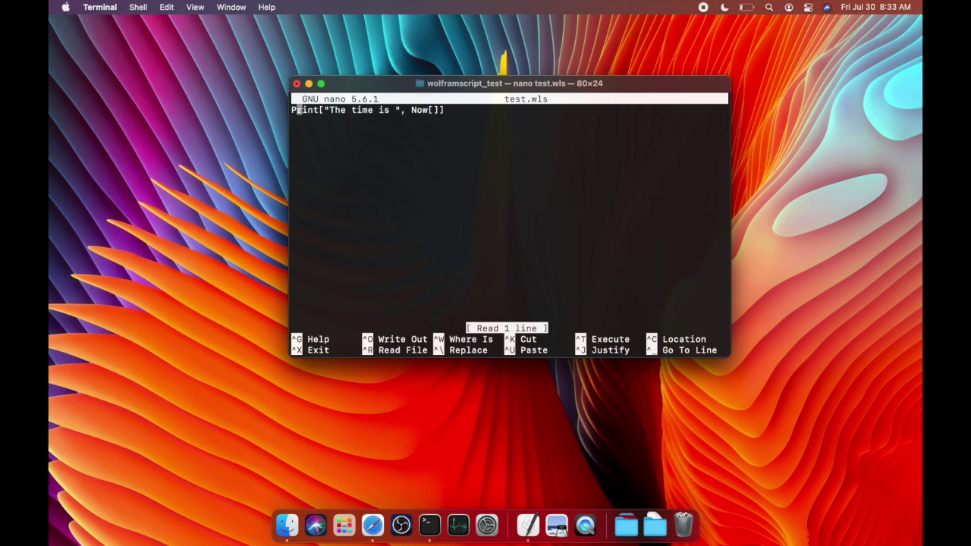
key(Right)
key(Right)
key(Right)
key(Right)
key(Right)
key(Right)
key(Right)
key(Right)
key(Right)
key(Right)
key(Right)
key(Right)
key(Right)
key(Right)
key(Right)
key(Right)
key(Right)
key(Right)
key(Right)
key(Right)
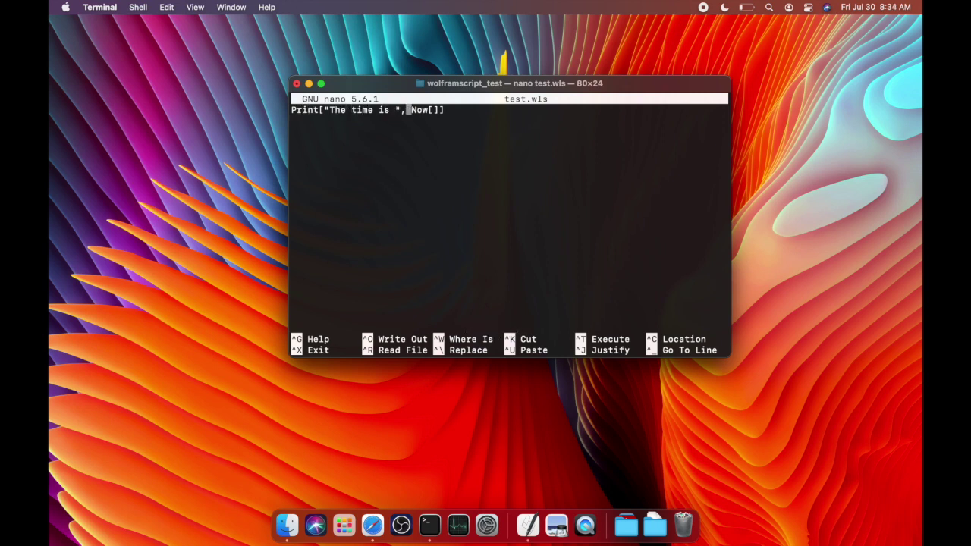
key(Right)
key(Right)
key(Right)
key(Right)
key(Right)
key(Right)
key(BackSpace)
key(BackSpace)
key(BackSpace)
key(BackSpace)
key(BackSpace)
text(DateString[])
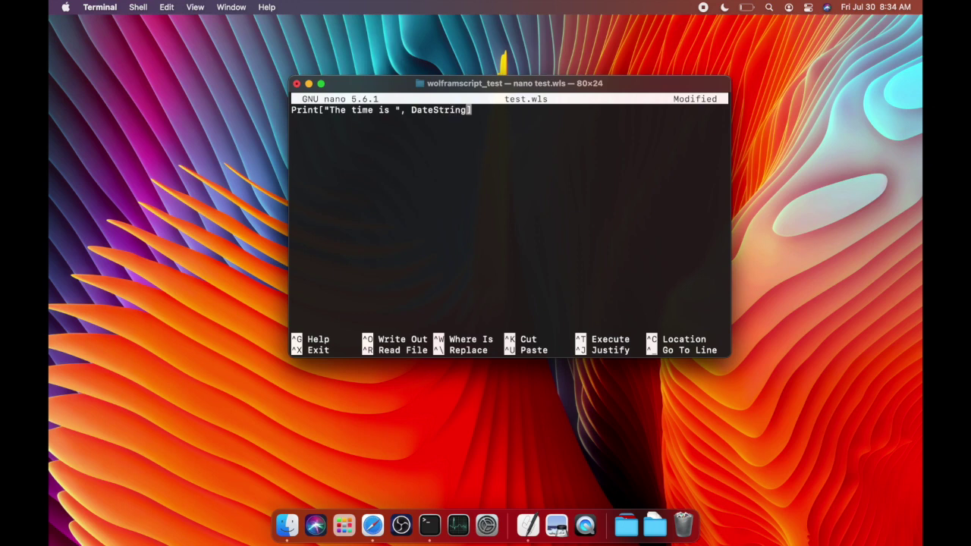
key(ctrl+x)
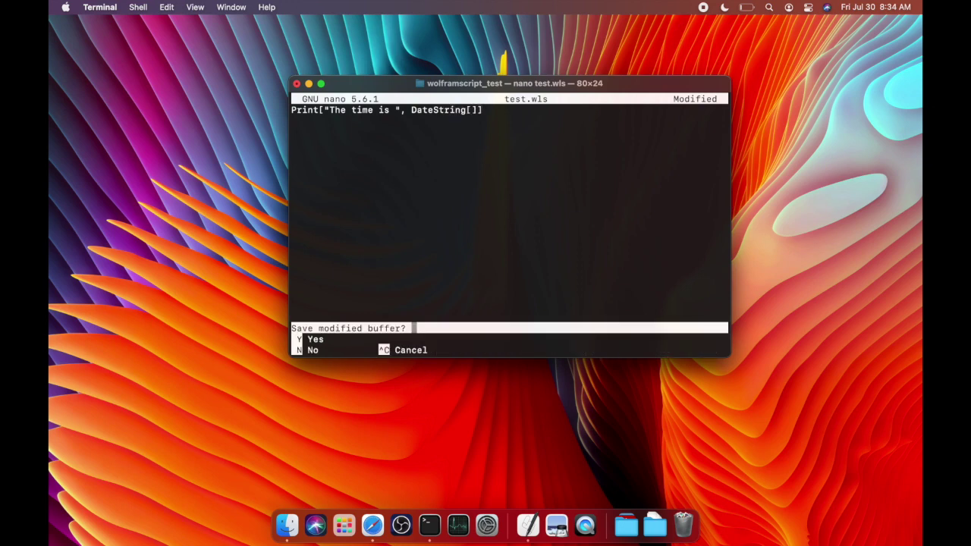
key(y)
key(Return)
key(Up)
key(Up)
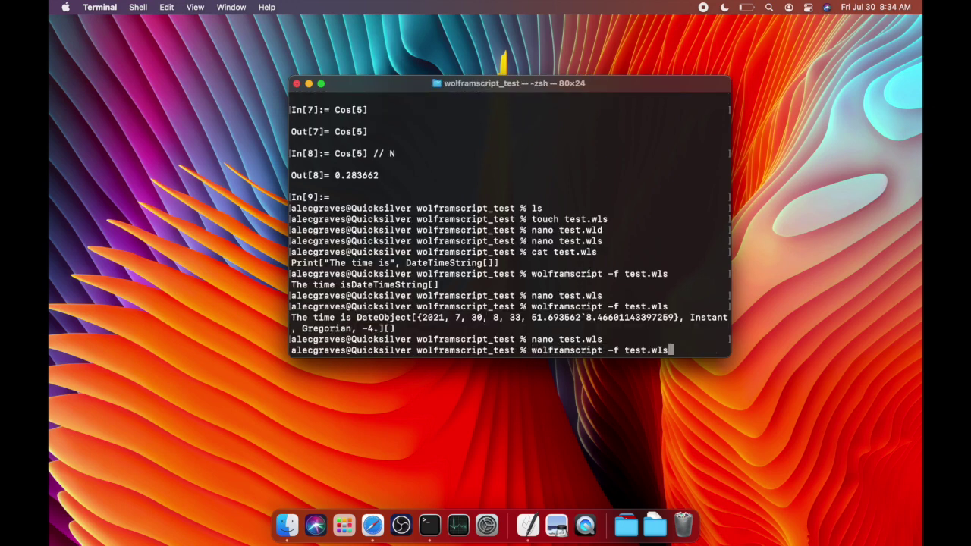
key(Return)
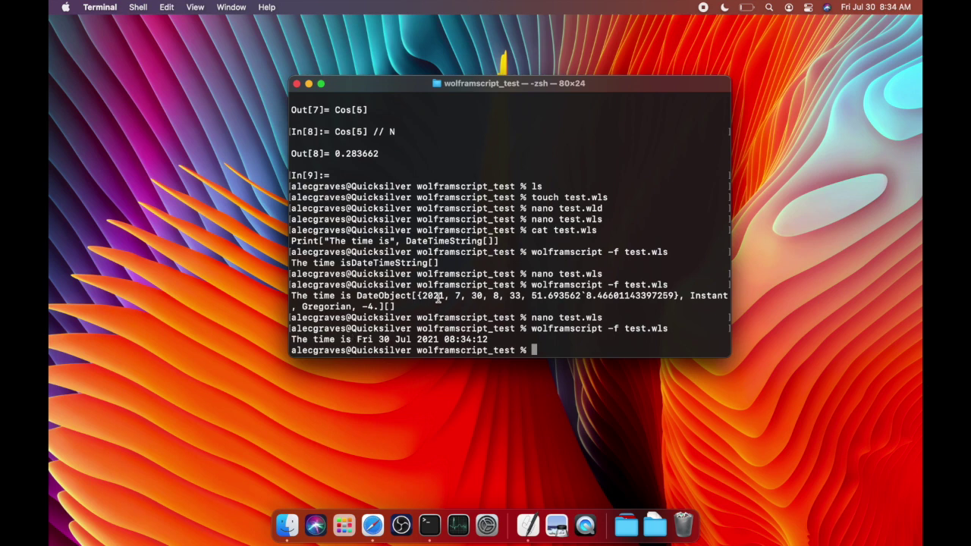
key(Up)
key(Up)
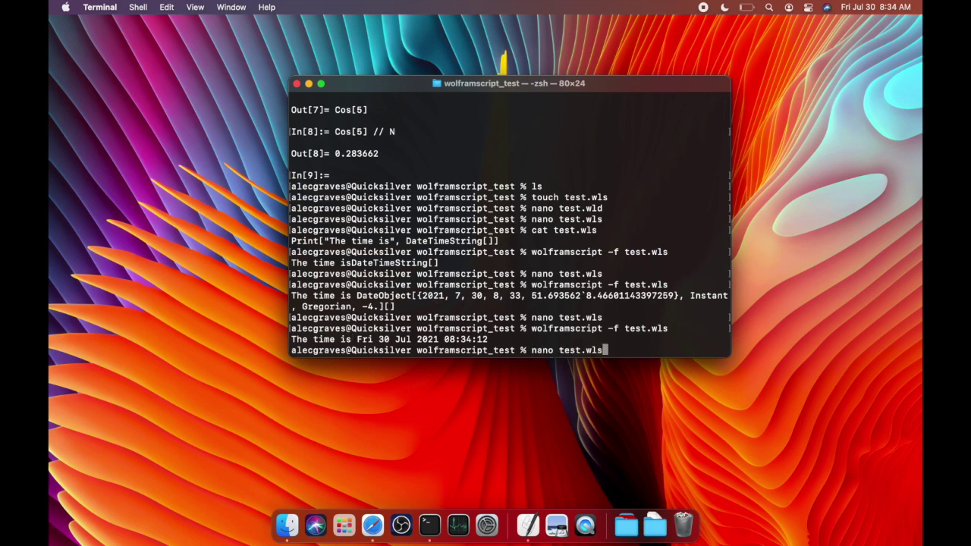
Reopen test.wls in nano and add Print["Hello World!"]; as the first line.
key(Return)
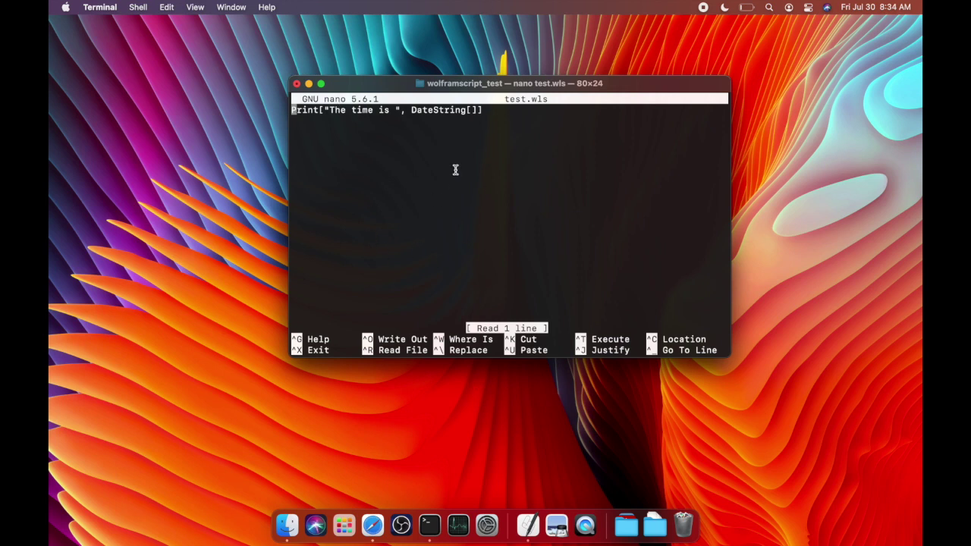
key(Return)
key(Return)
click(293, 109)
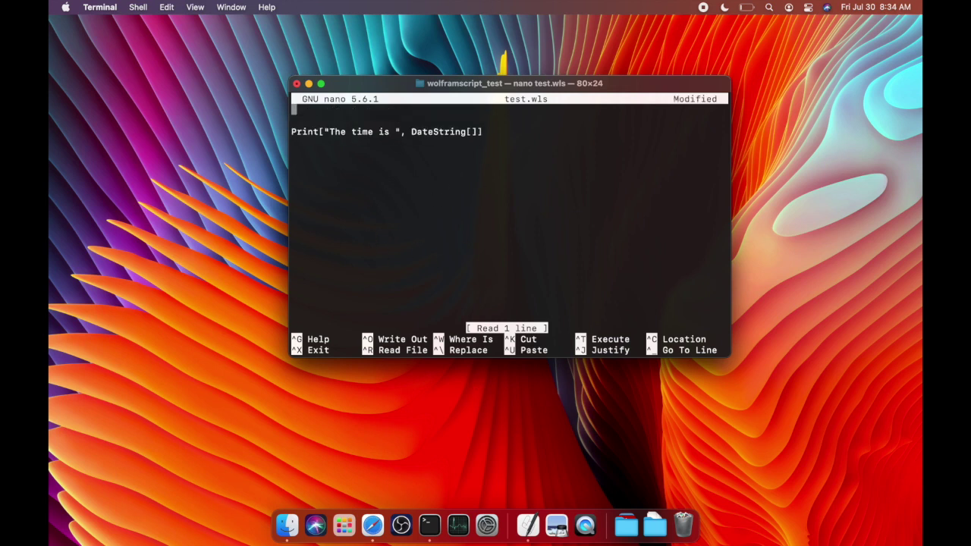
text(Print["Hellow)
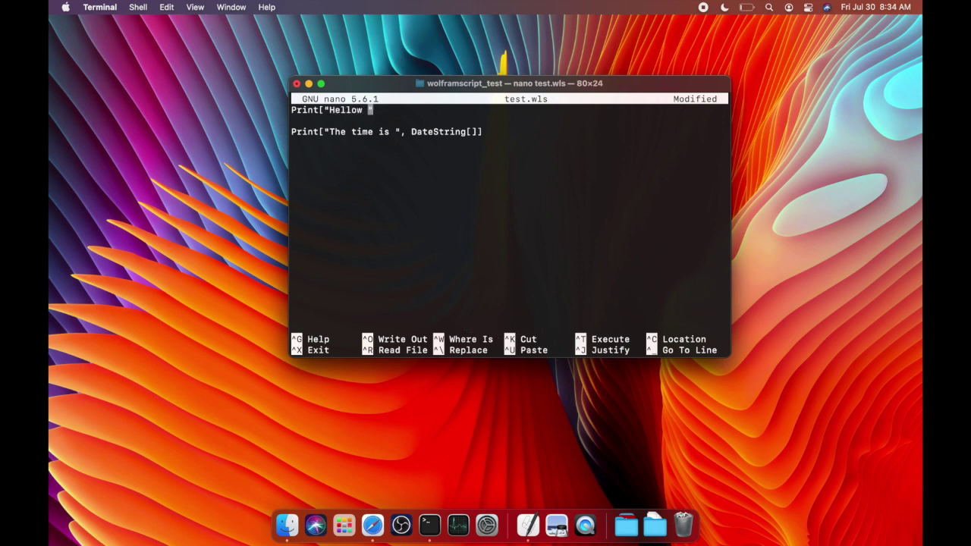
key(BackSpace)
key(BackSpace)
text(World!)
click(295, 121)
click(404, 110)
text(]!)
key(BackSpace)
text(;)
End the time line with a semicolon and add x = Input[] below it.
key(Right)
key(Right)
click(294, 143)
click(485, 131)
text(;)
key(Return)
text(f)
key(BackSpace)
text(x = Input[])
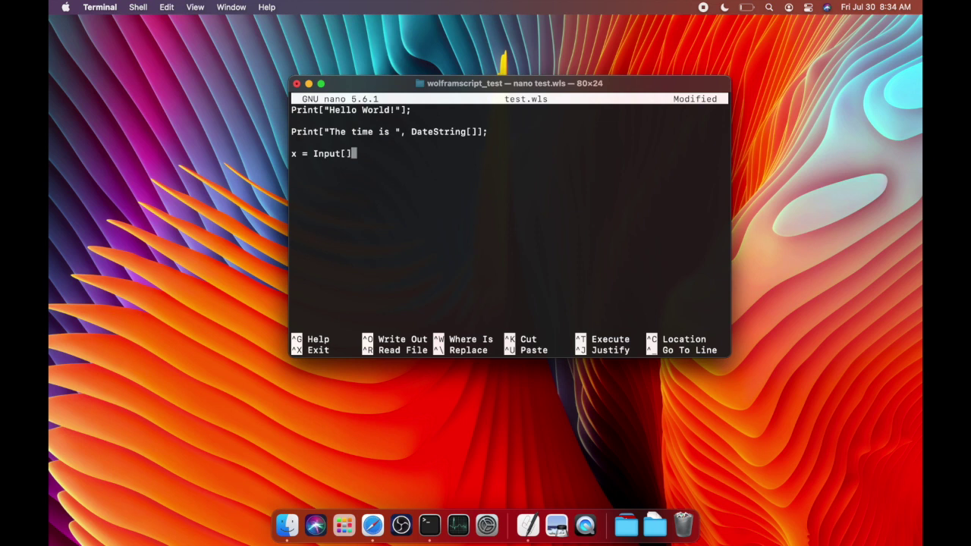
key(Return)
key(Return)
Insert Print["What is x?"]; on a new line above the Input line.
text(P)
key(Up)
key(Up)
key(Up)
key(Down)
key(Up)
key(Return)
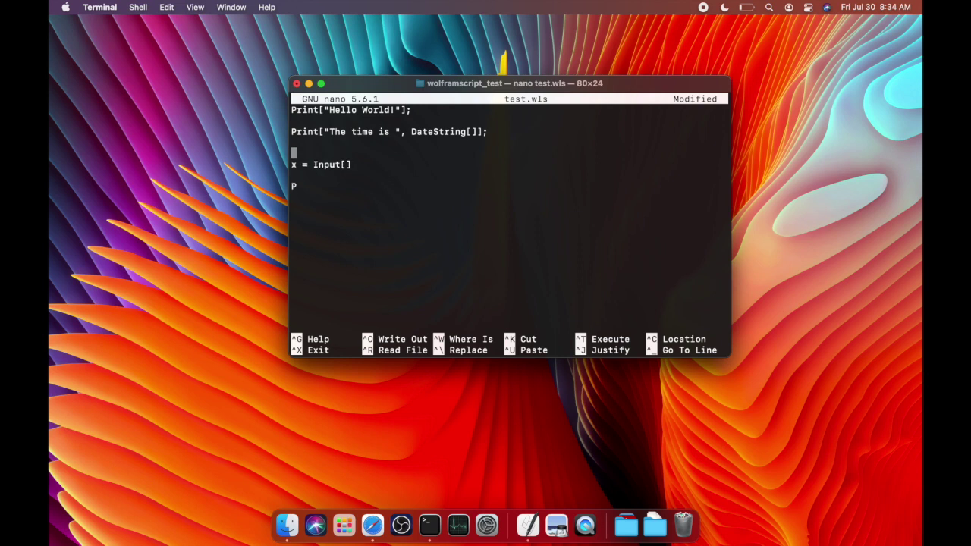
key(Up)
key(Return)
text(Pri)
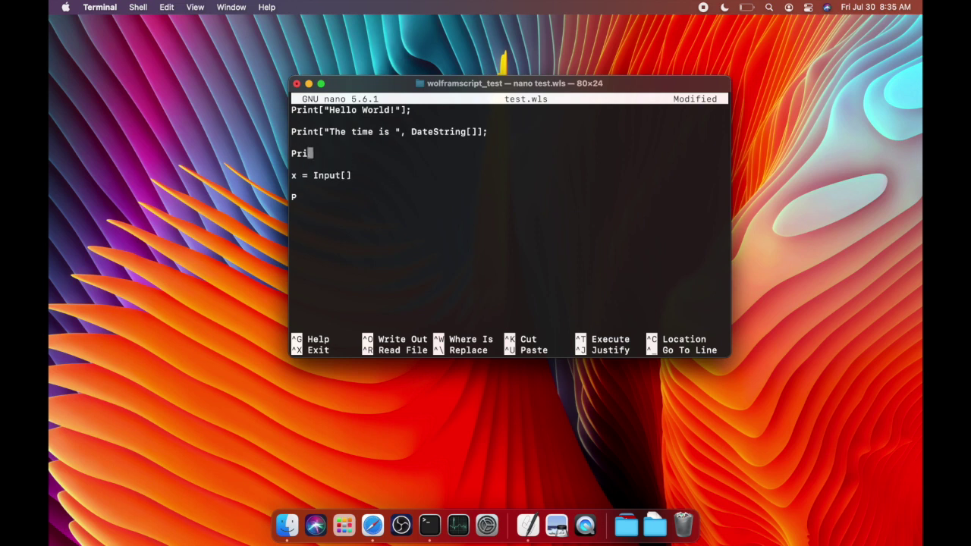
text(nt["What is)
text( x)
text(?"')
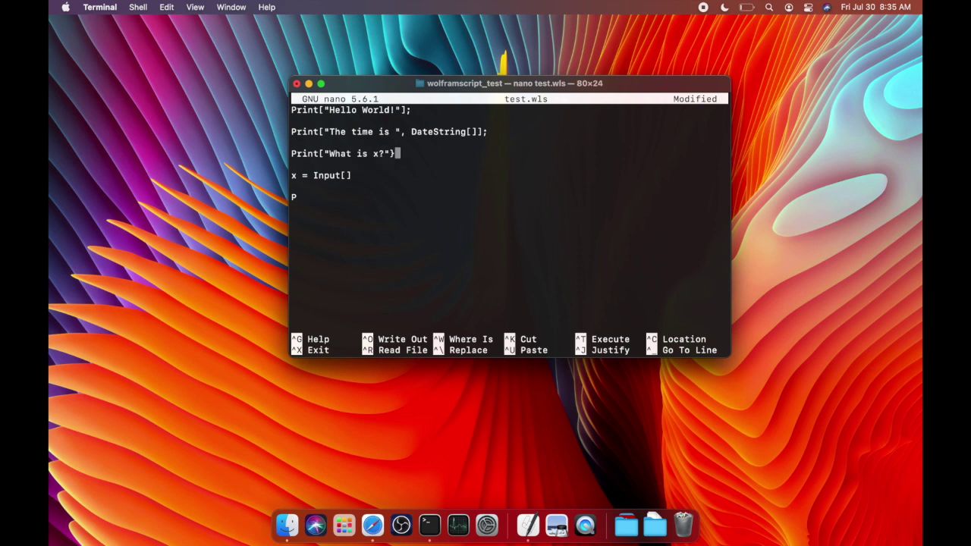
key(BackSpace)
text(];)
Add Print["x factorial is ", x!]; as the last line of the script.
key(Down)
key(Down)
key(Down)
key(Down)
key(Down)
key(BackSpace)
key(BackSpace)
text(Print[)
text(x!)
key(BackSpace)
key(BackSpace)
key(BackSpace)
text("x factorial is )
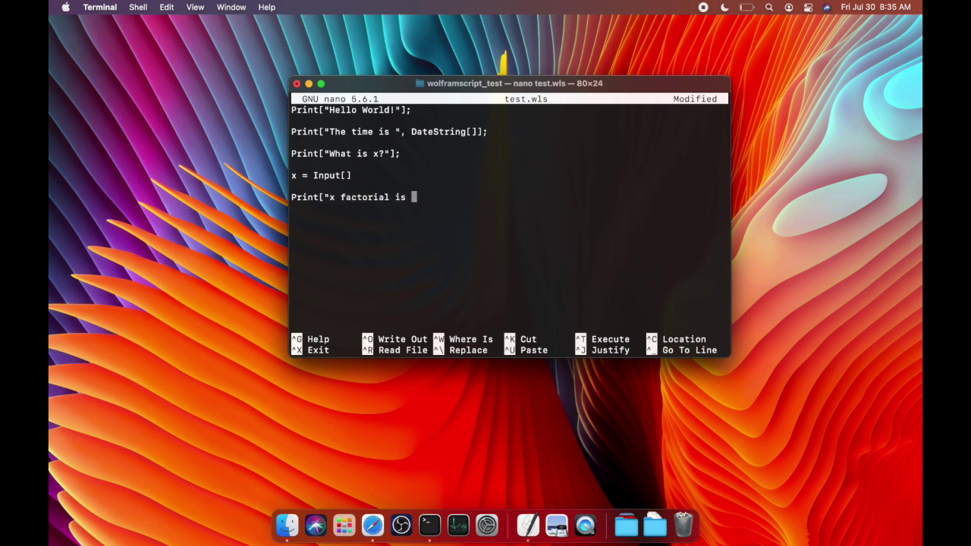
text(", x!];)
Save the changes to test.wls and exit nano.
key(ctrl+x)
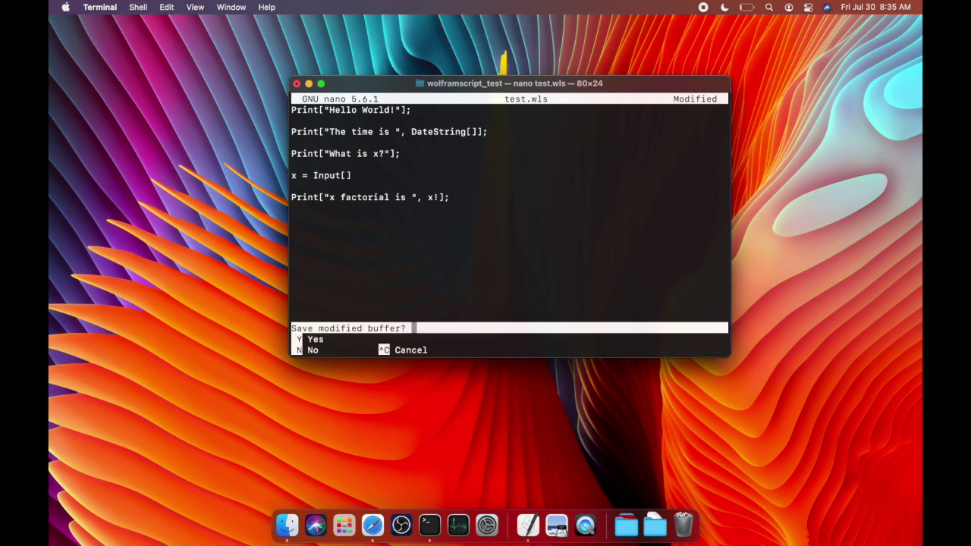
key(y)
key(Return)
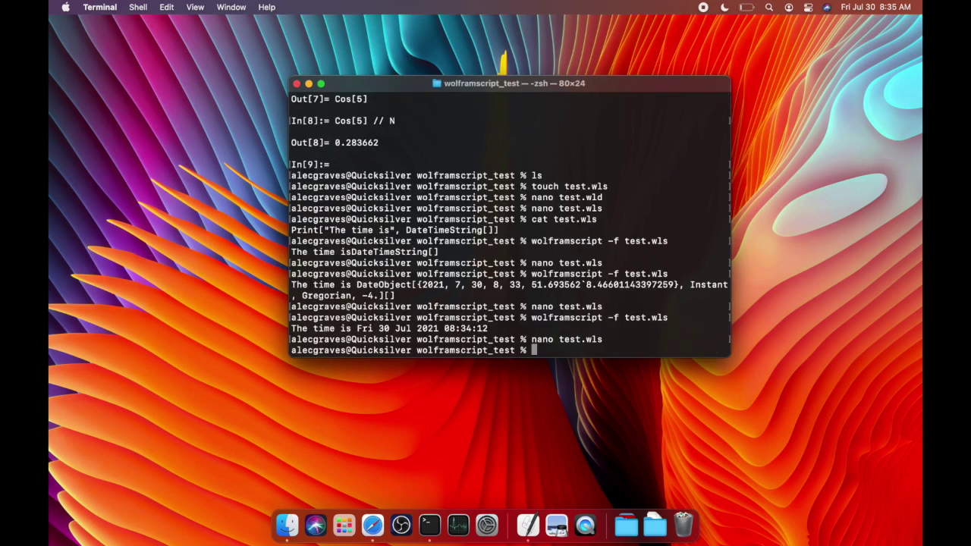
Rerun wolframscript -f test.wls with x = 8, getting 40320, then list the folder with ls.
key(Up)
key(Up)
key(Return)
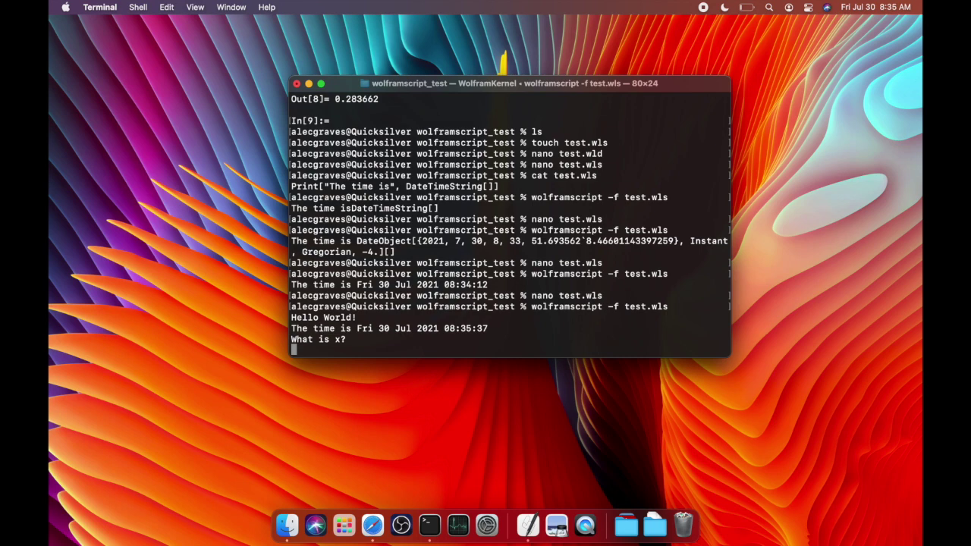
text(8)
key(Return)
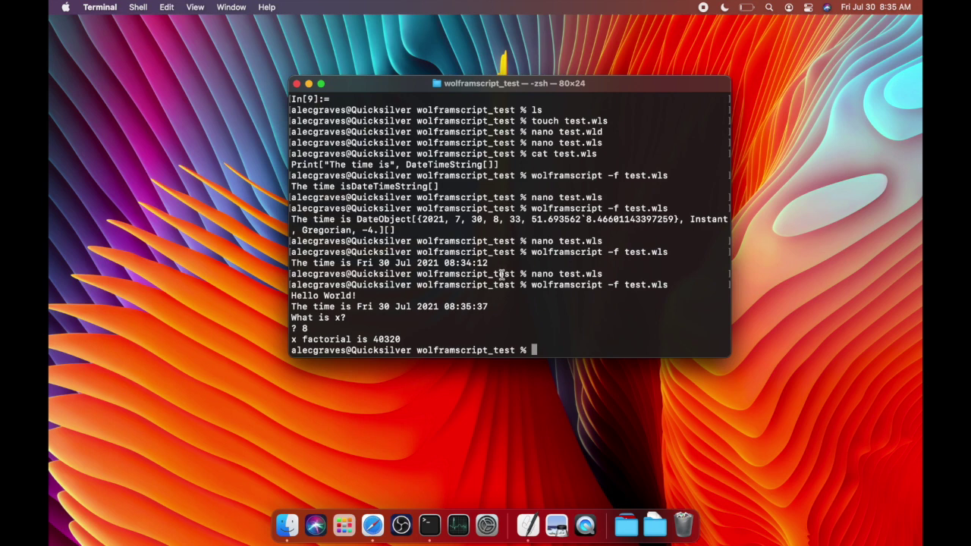
text(ls)
key(Return)
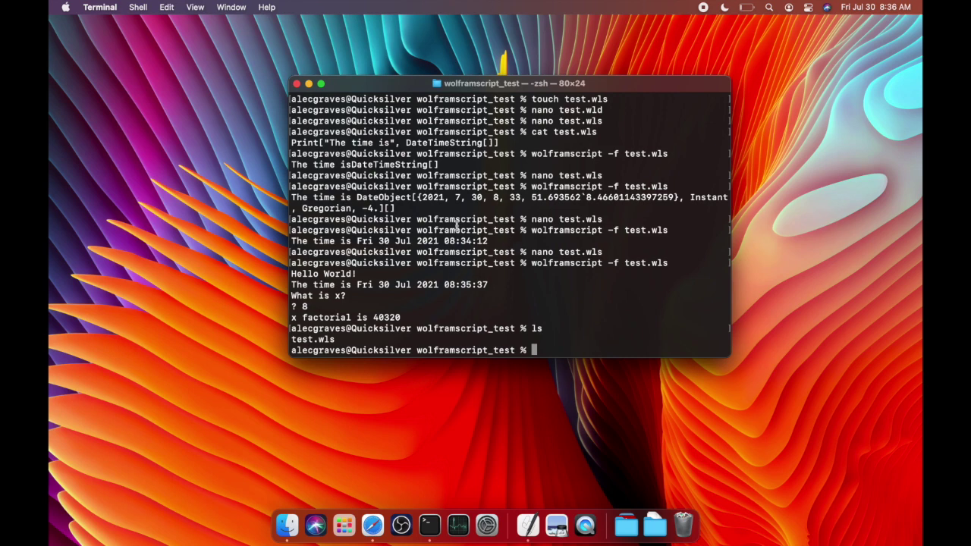
mouse_move(338, 342)
mouse_down()
mouse_move(292, 339)
mouse_move(338, 343)
mouse_up()
click(339, 342)
scroll(339, 342, down, 1)
scroll(339, 342, up, 10)
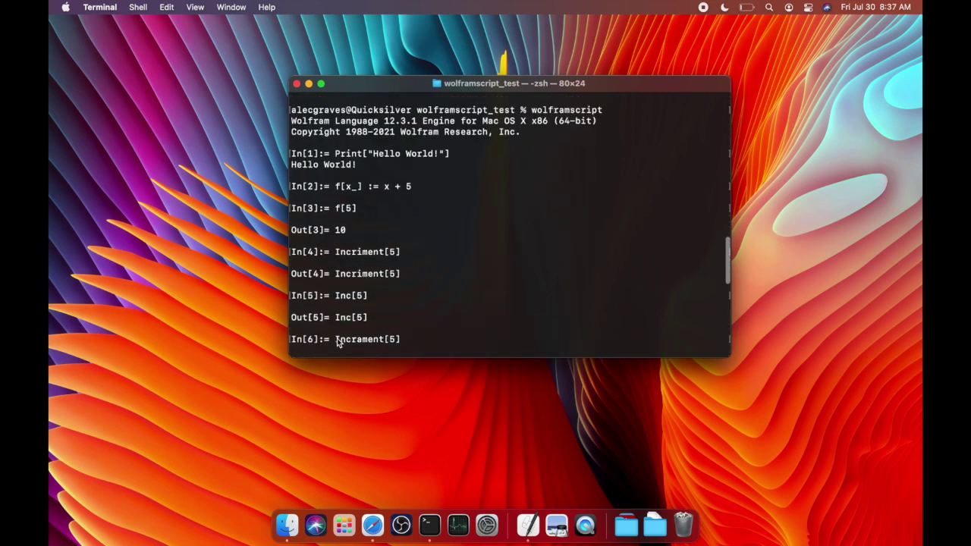
scroll(339, 342, down, 10)
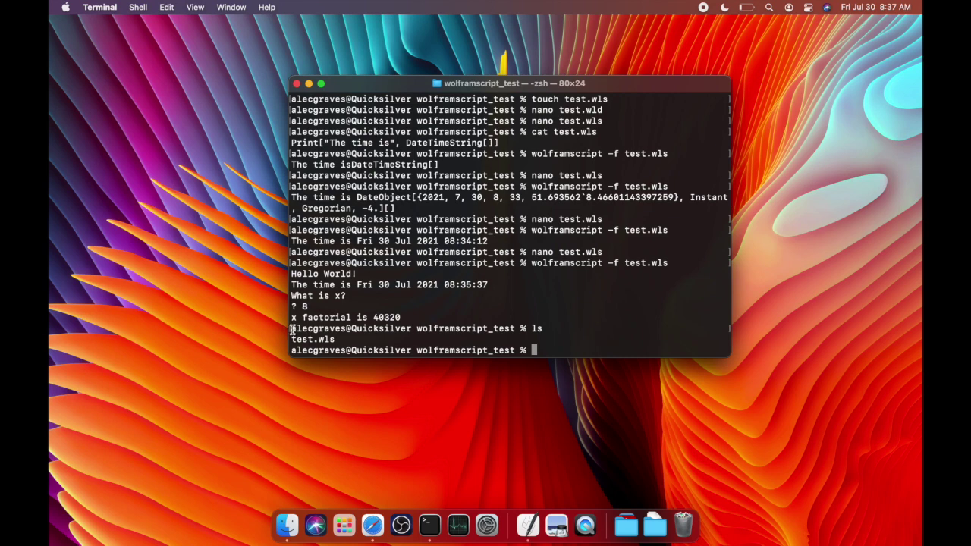
drag(291, 329, 412, 329)
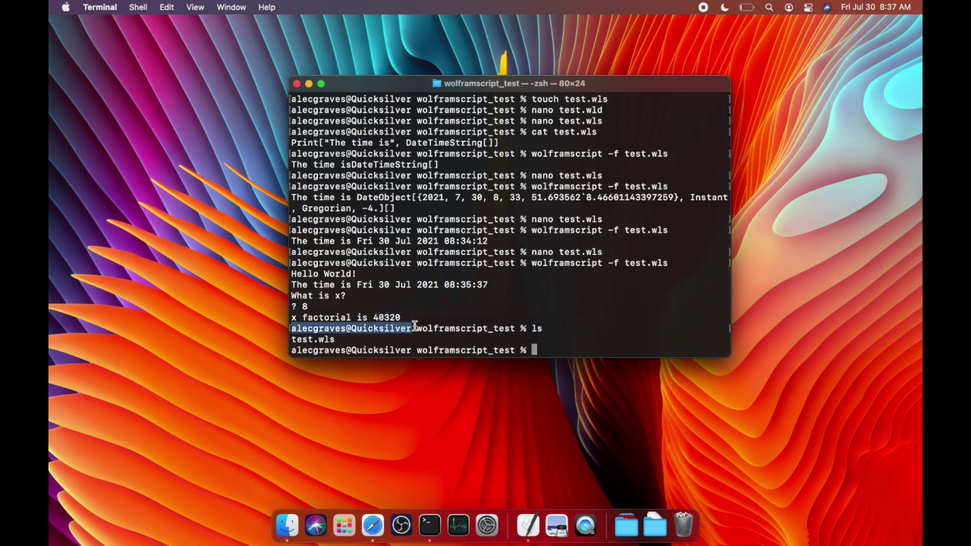
drag(415, 328, 536, 327)
click(537, 328)
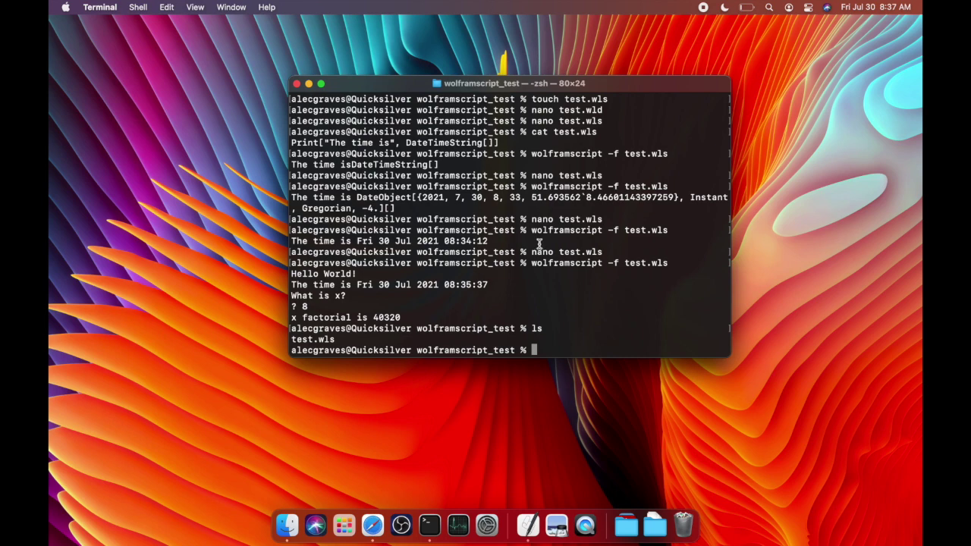